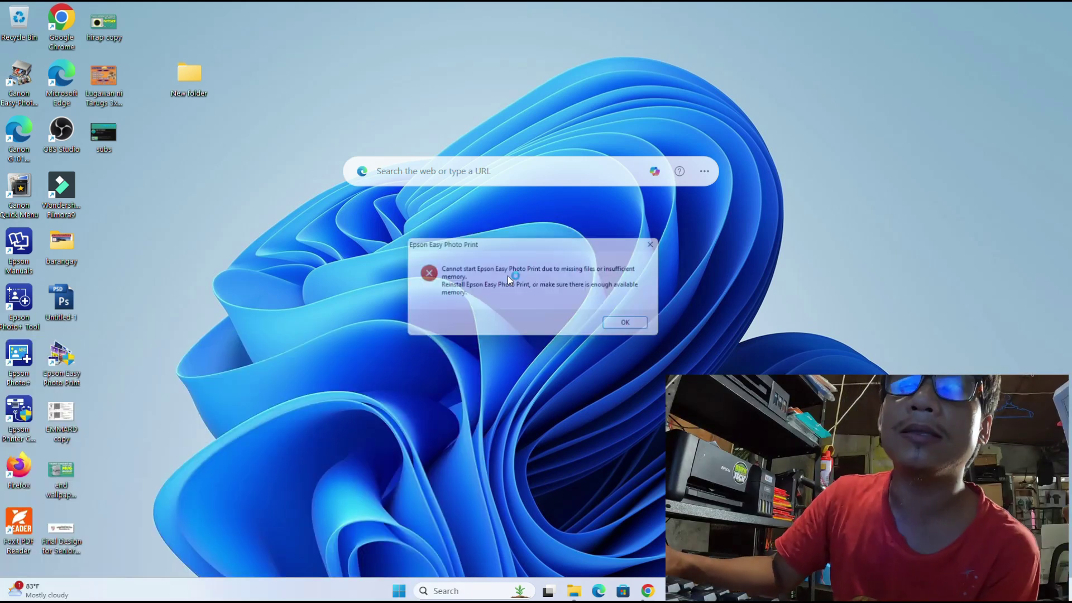
Step: Dismiss the Epson Easy Photo Print error message and start Epson Photo+ from the desktop
left_click_drag(509, 254, 453, 243)
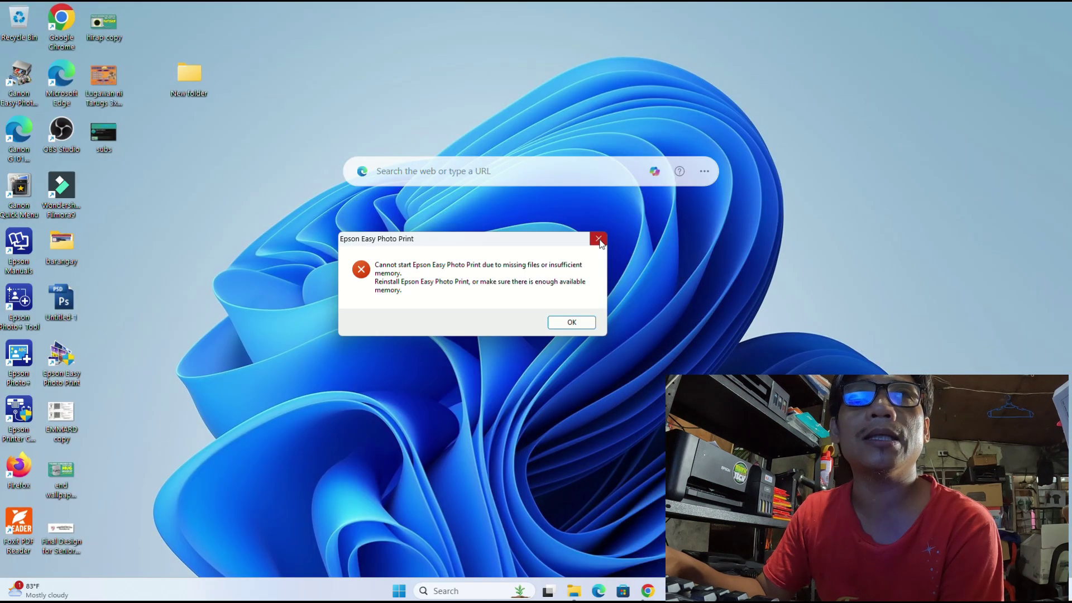
left_click(598, 240)
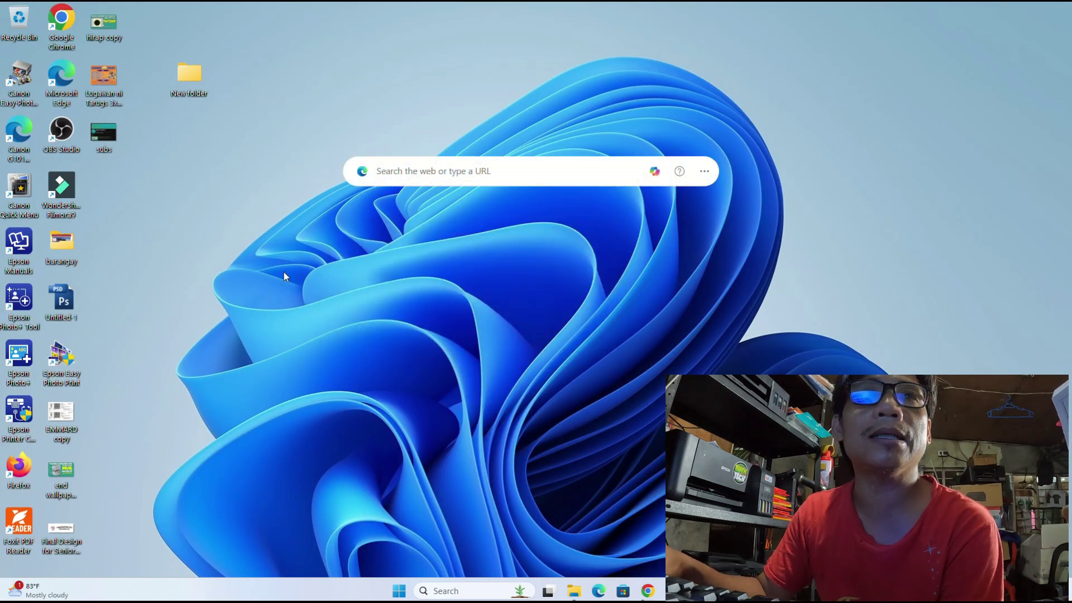
double_click(17, 348)
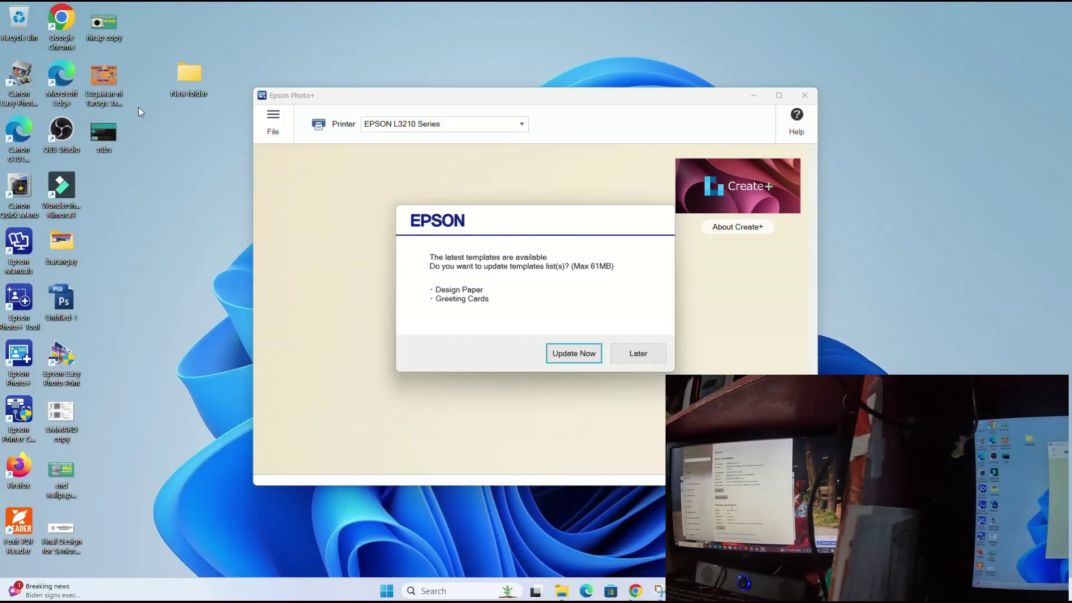
Step: Look at the contents of the desktop's New folder and close it
double_click(195, 83)
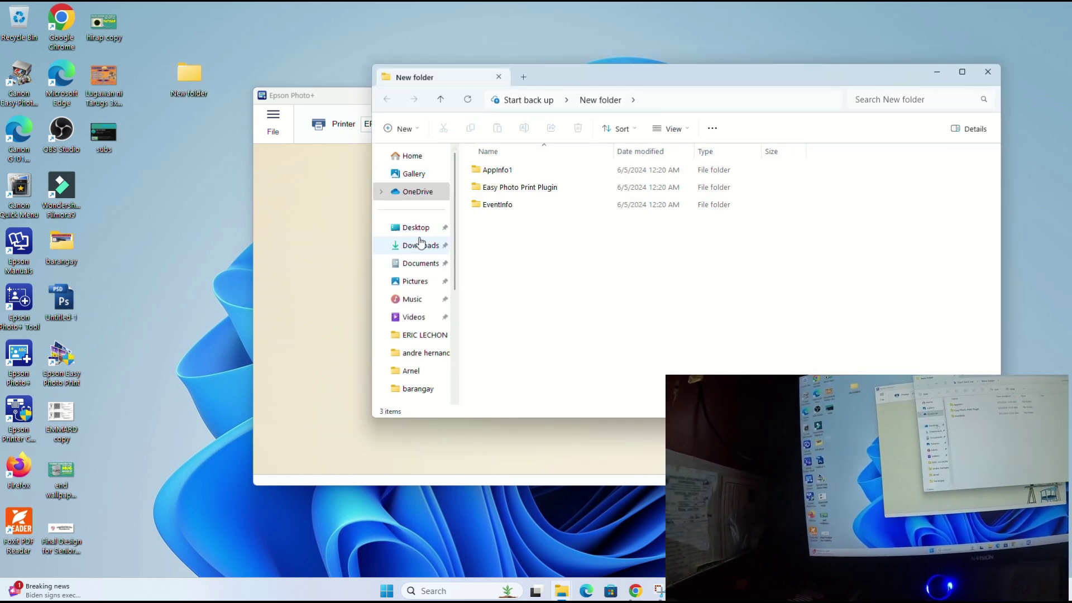
left_click(983, 76)
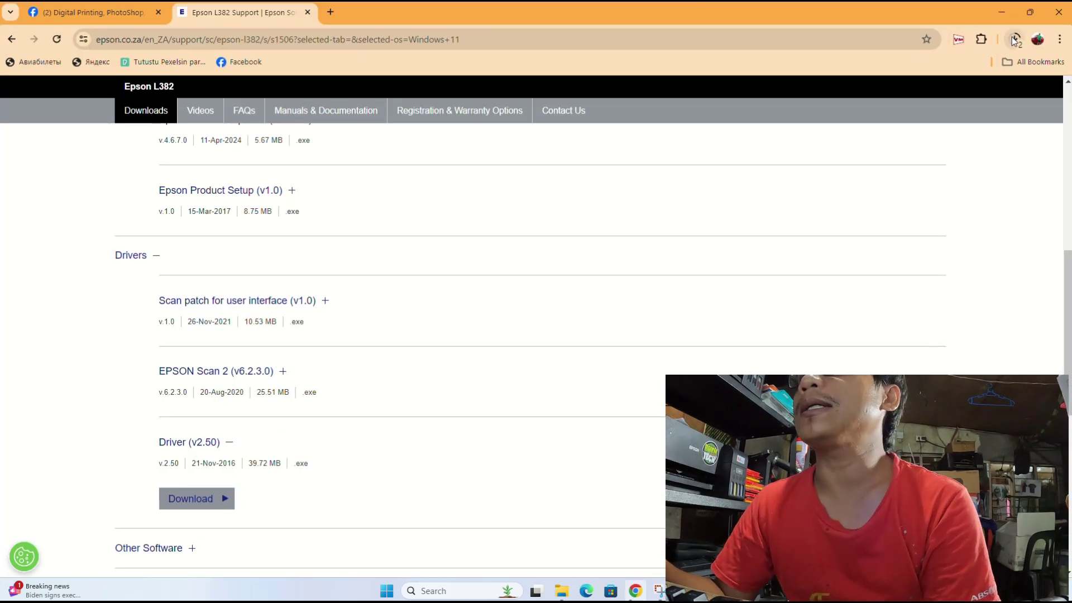
Step: Check the recent downloads in Chrome and look over the shared files of the Digital Printing Facebook group
left_click(1015, 39)
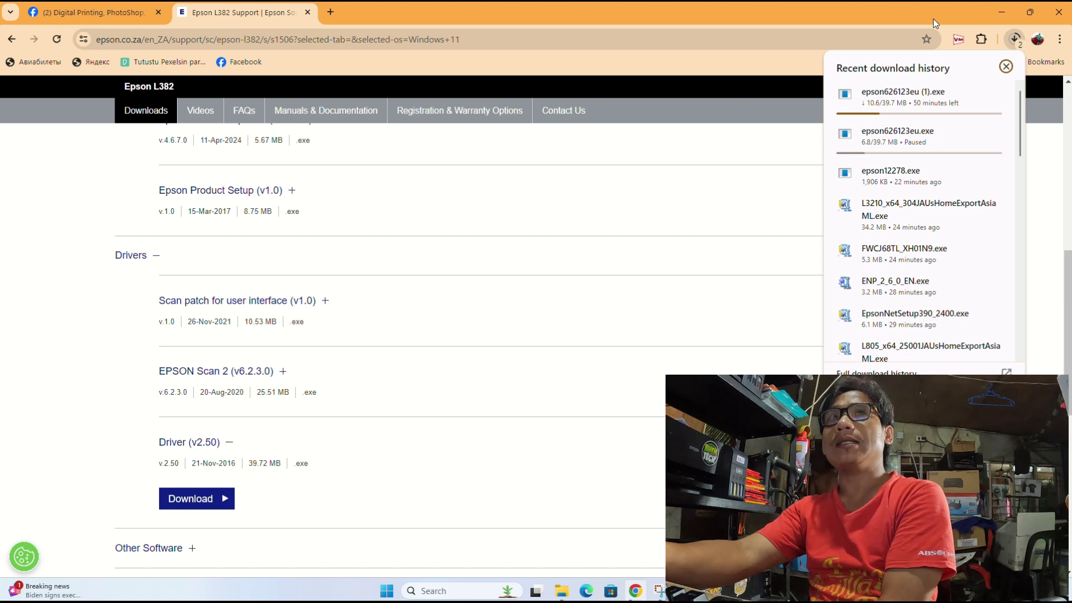
left_click(136, 19)
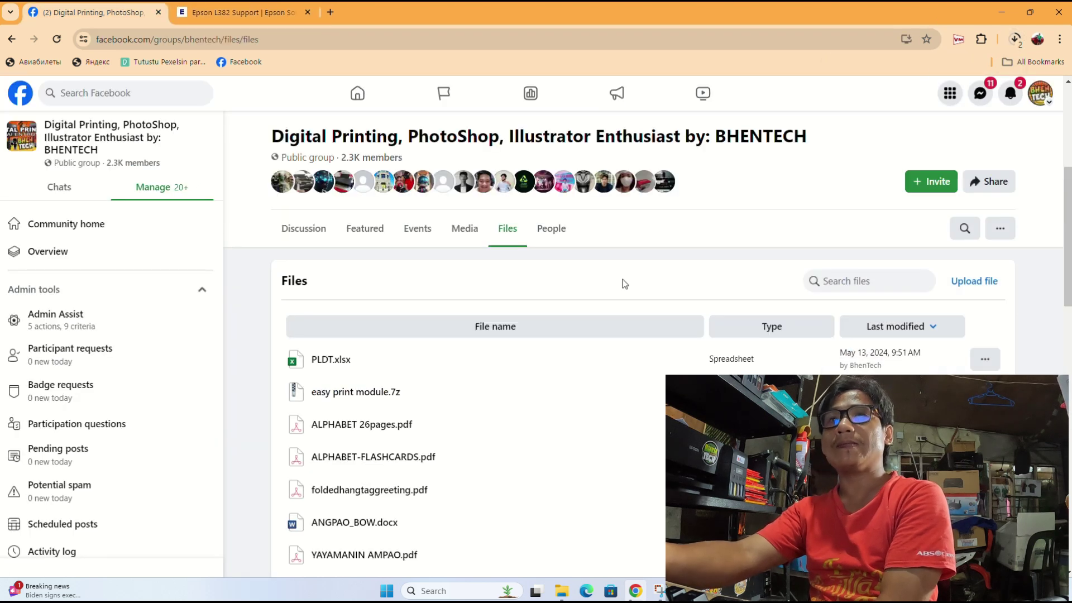
scroll(607, 322, "down", 3)
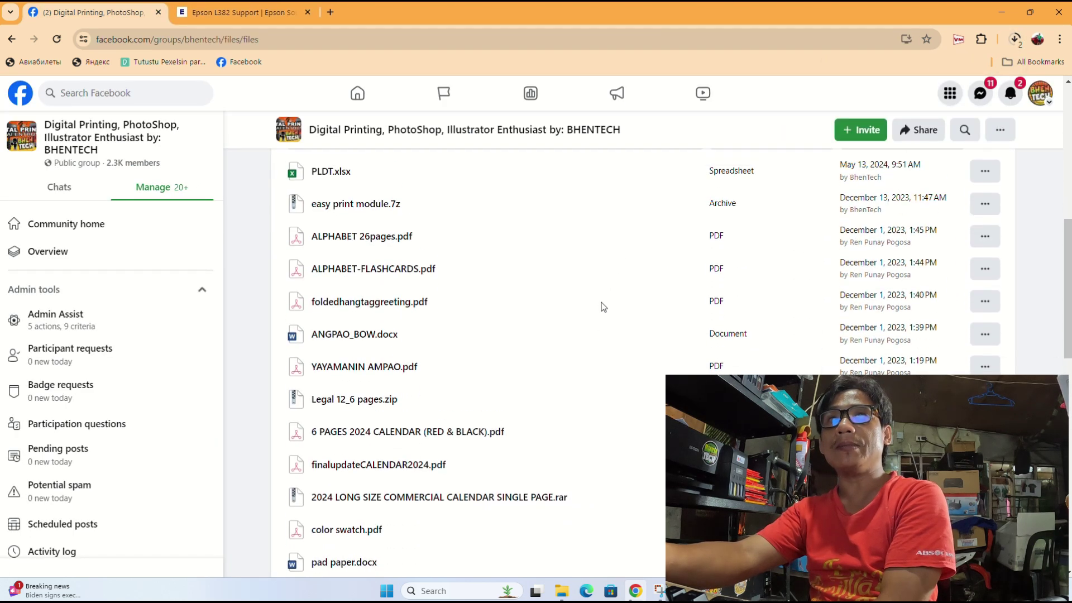
scroll(604, 304, "up", 2)
scroll(604, 287, "down", 2)
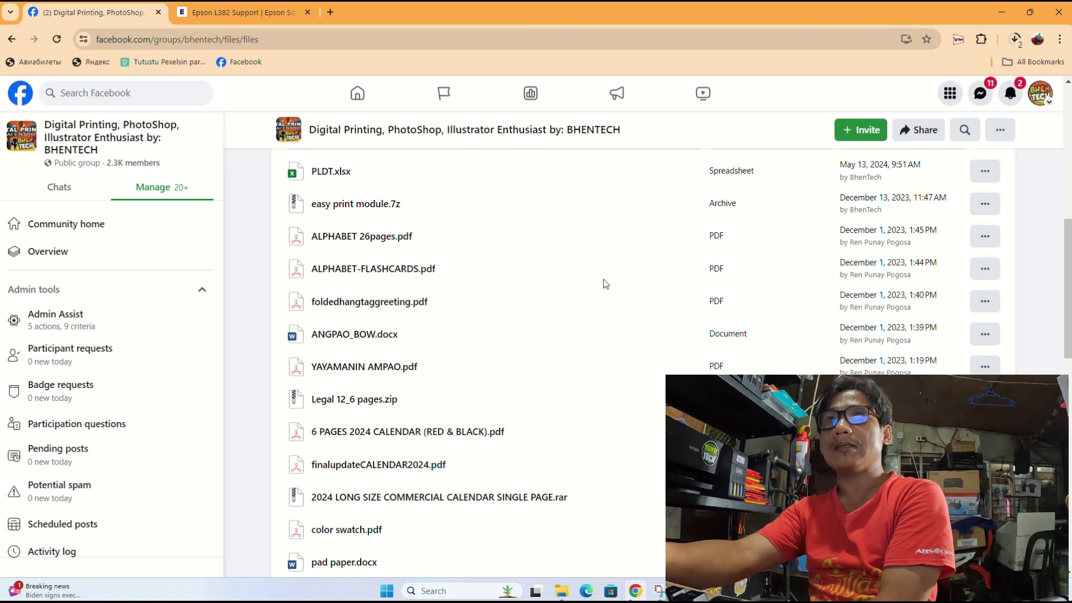
Step: Review the Epson L382 support page for Windows 11 and check the progress of the driver download
left_click(201, 12)
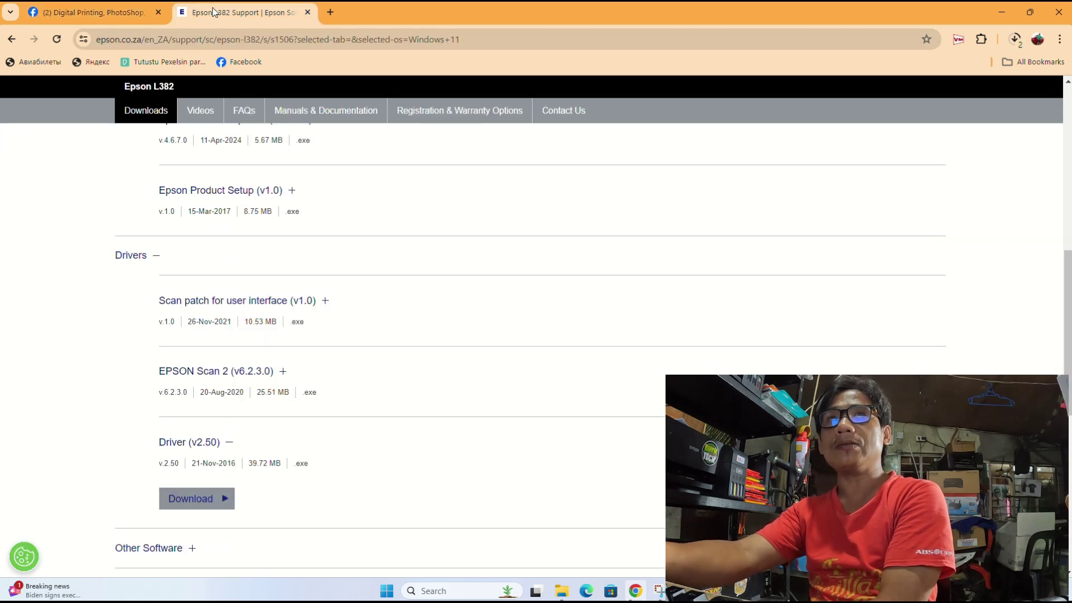
scroll(354, 319, "up", 15)
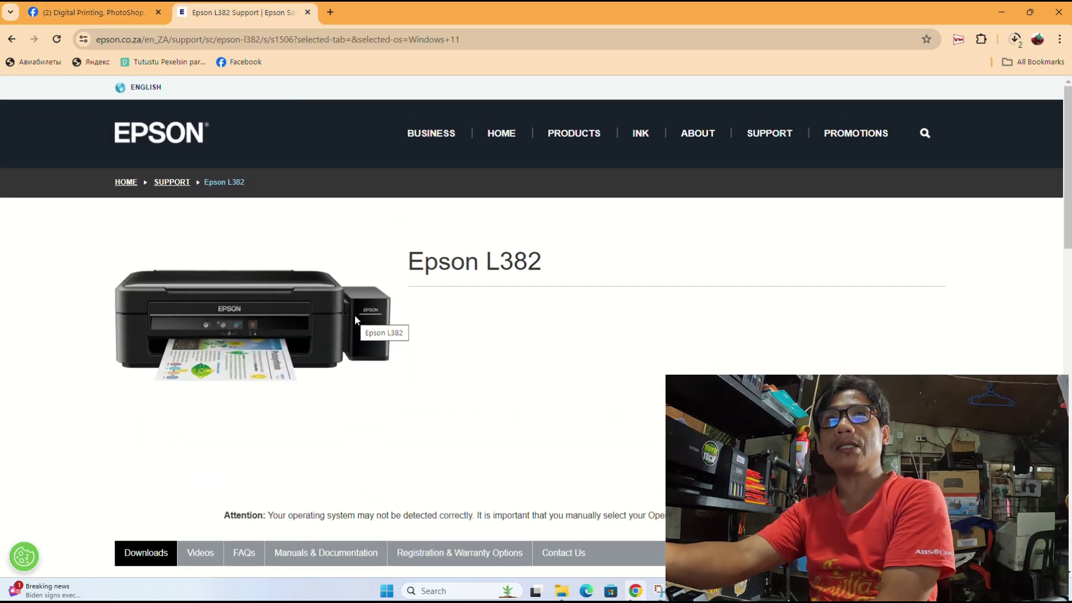
scroll(355, 319, "down", 5)
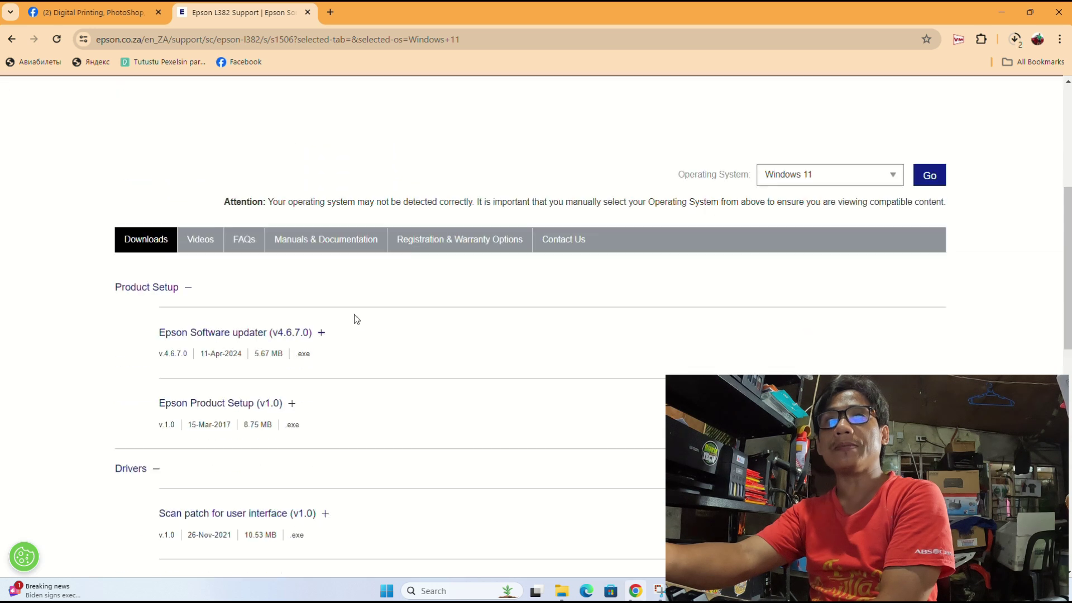
scroll(354, 318, "up", 5)
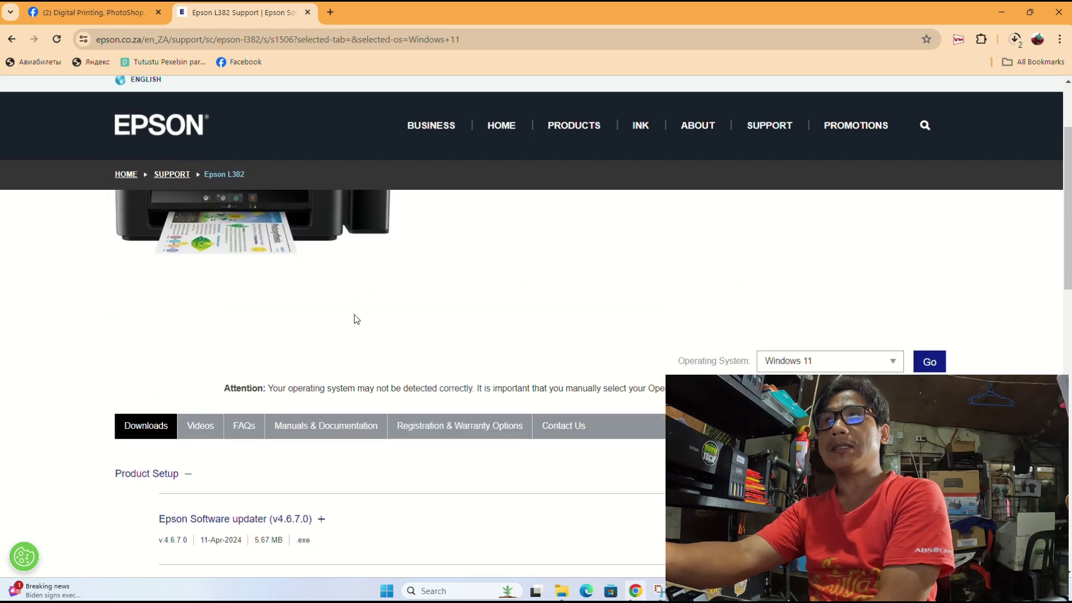
left_click(1015, 39)
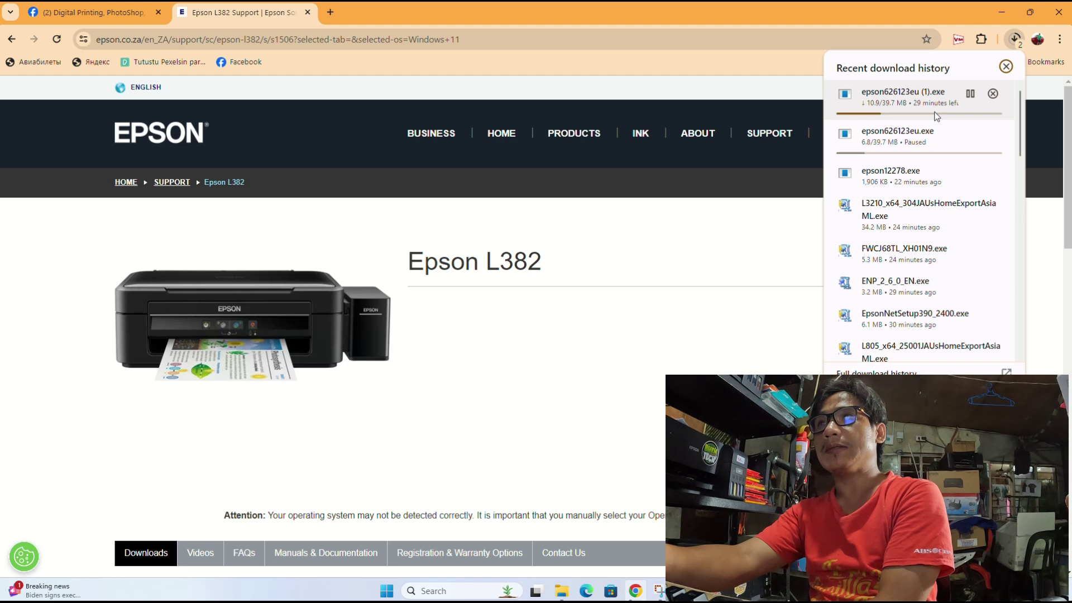
Step: Look through the Facebook group's shared file list for the Epson L382 driver archive
left_click(121, 13)
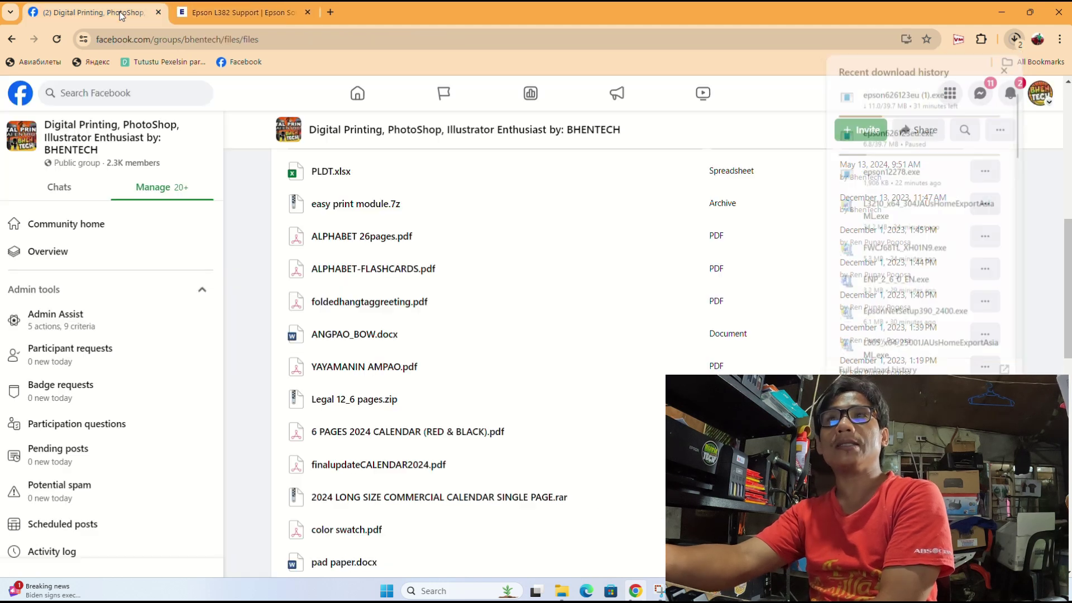
scroll(483, 263, "down", 3)
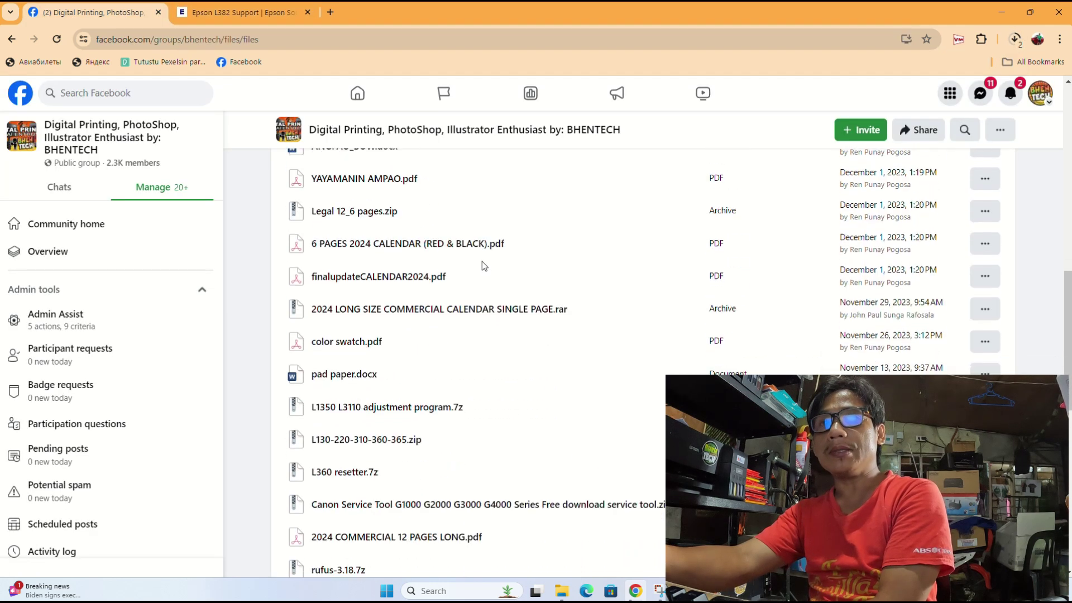
scroll(483, 266, "down", 2)
scroll(483, 265, "down", 2)
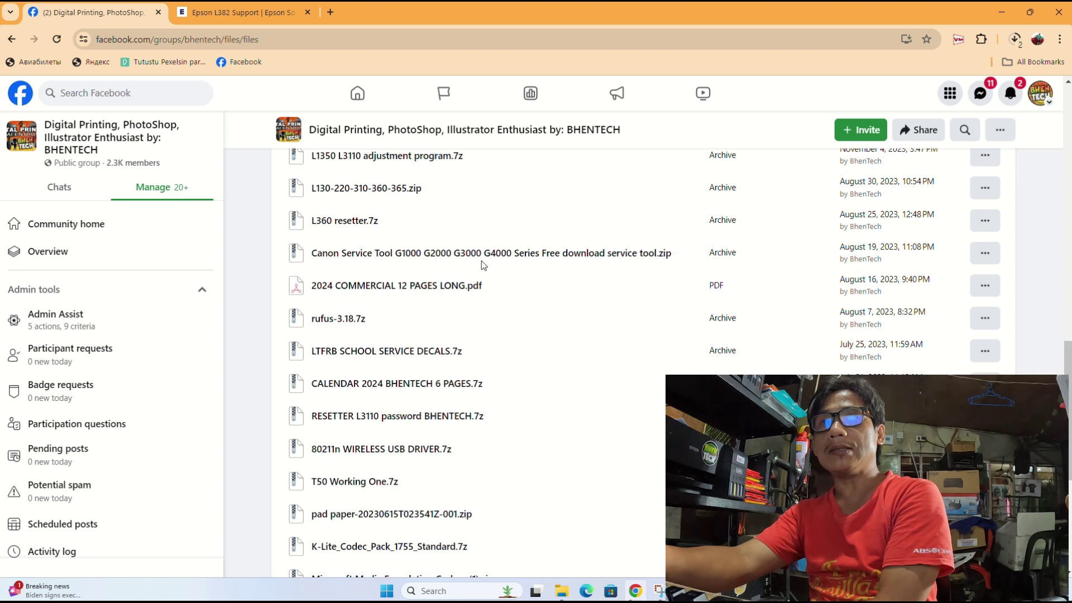
scroll(483, 265, "down", 2)
scroll(484, 266, "down", 1)
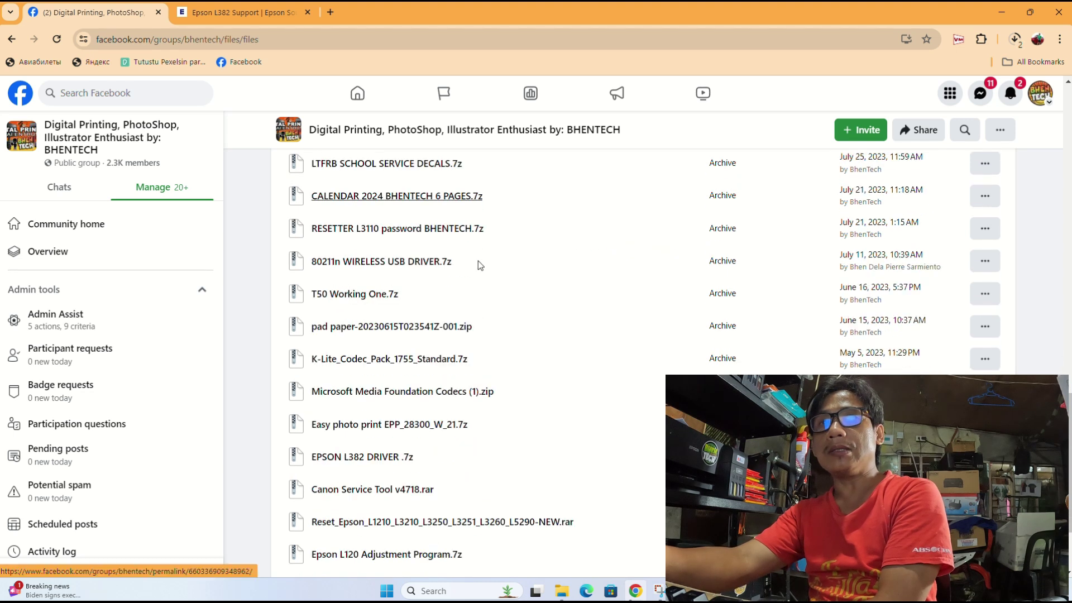
scroll(484, 266, "down", 1)
scroll(483, 265, "down", 1)
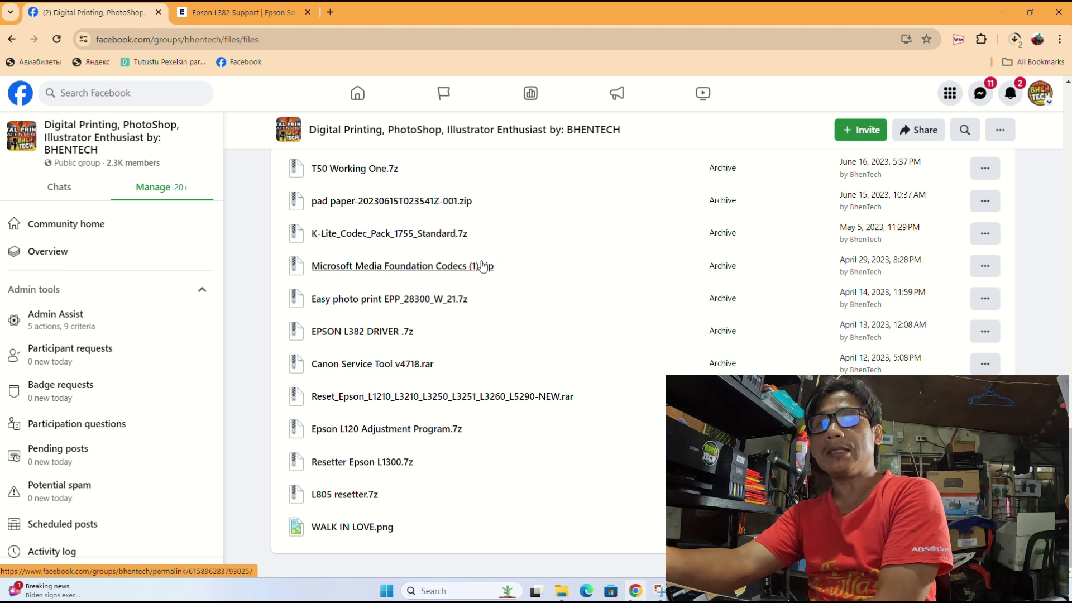
scroll(484, 264, "up", 8)
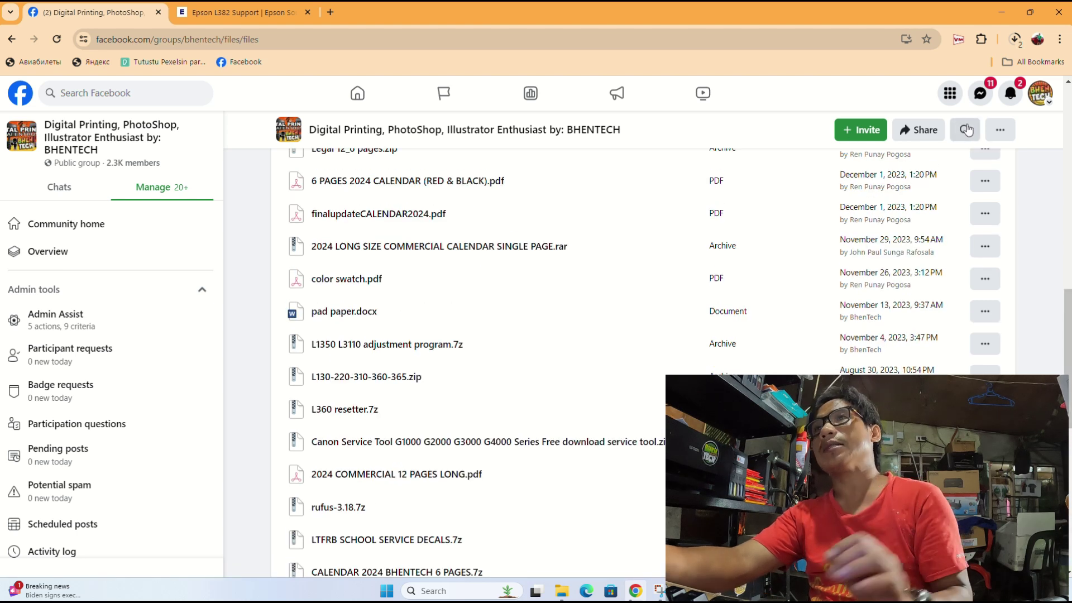
Step: Search the Facebook group for "l382" and download the EPSON L382 DRIVER .7z archive from the post
left_click(965, 130)
type("l")
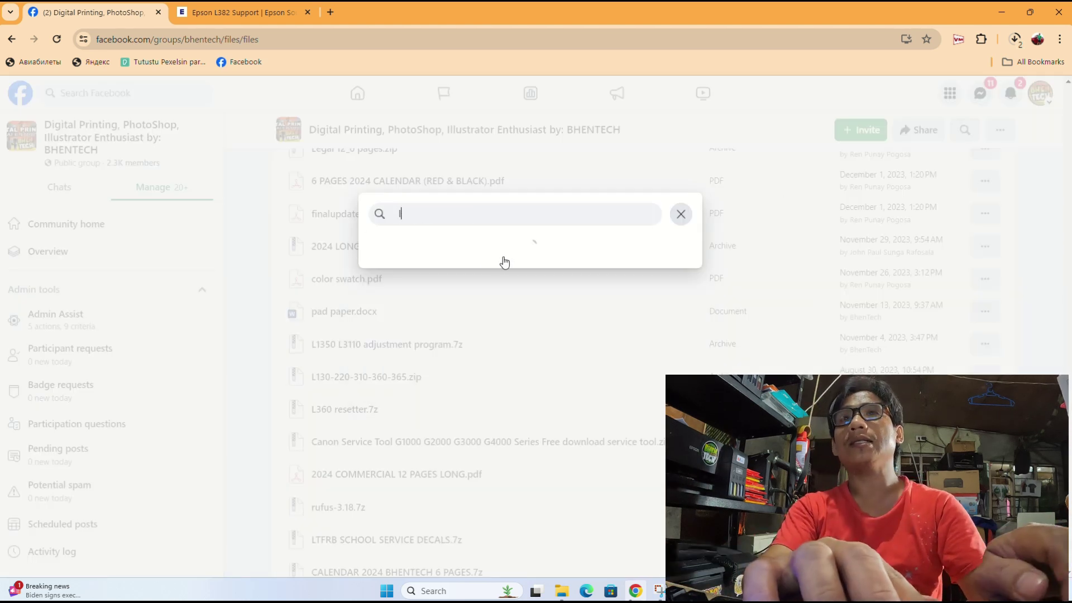
type("382")
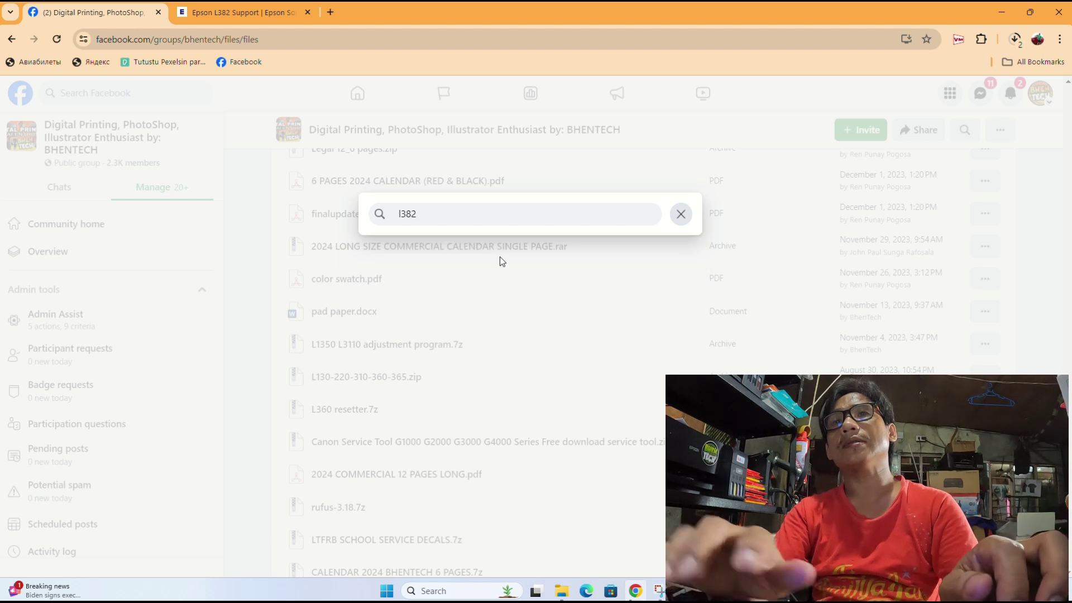
key("Return")
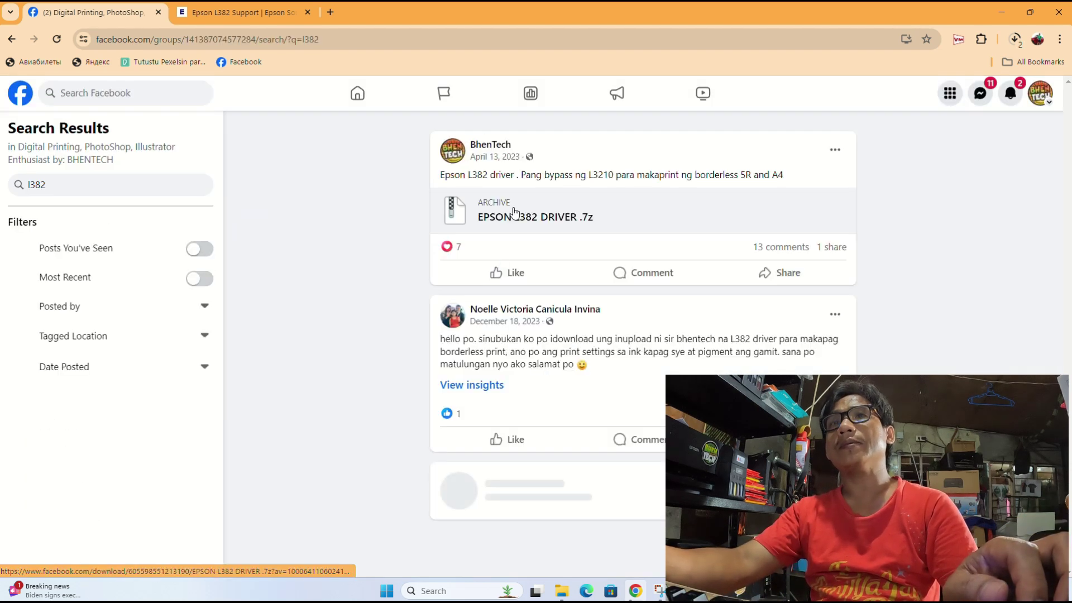
left_click(514, 218)
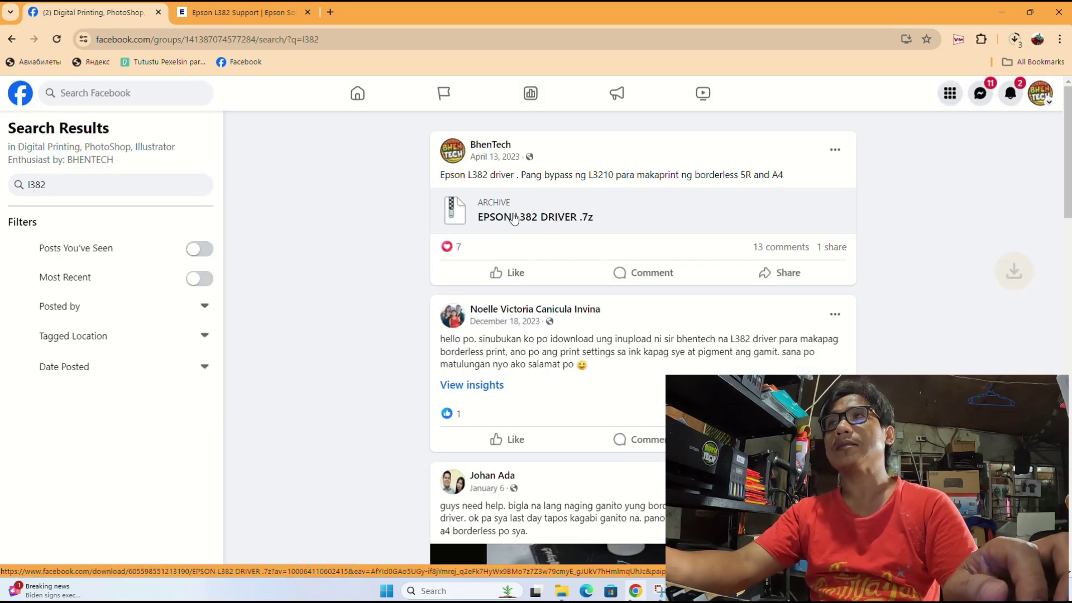
Step: Show the downloaded EPSON L382 DRIVER archive in the Downloads folder
left_click(1015, 39)
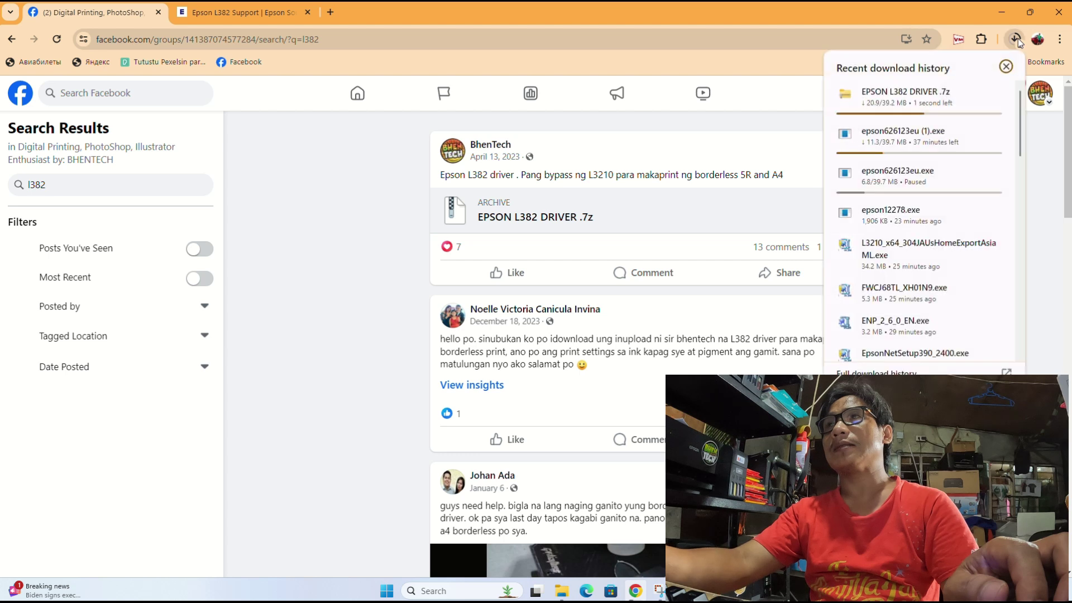
mouse_move(900, 97)
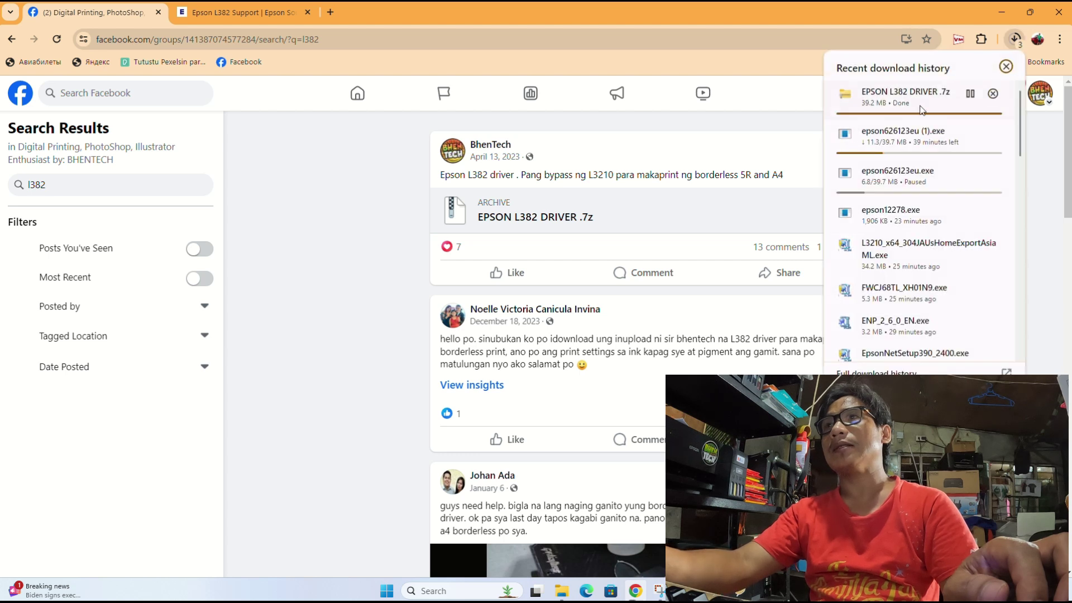
left_click(970, 93)
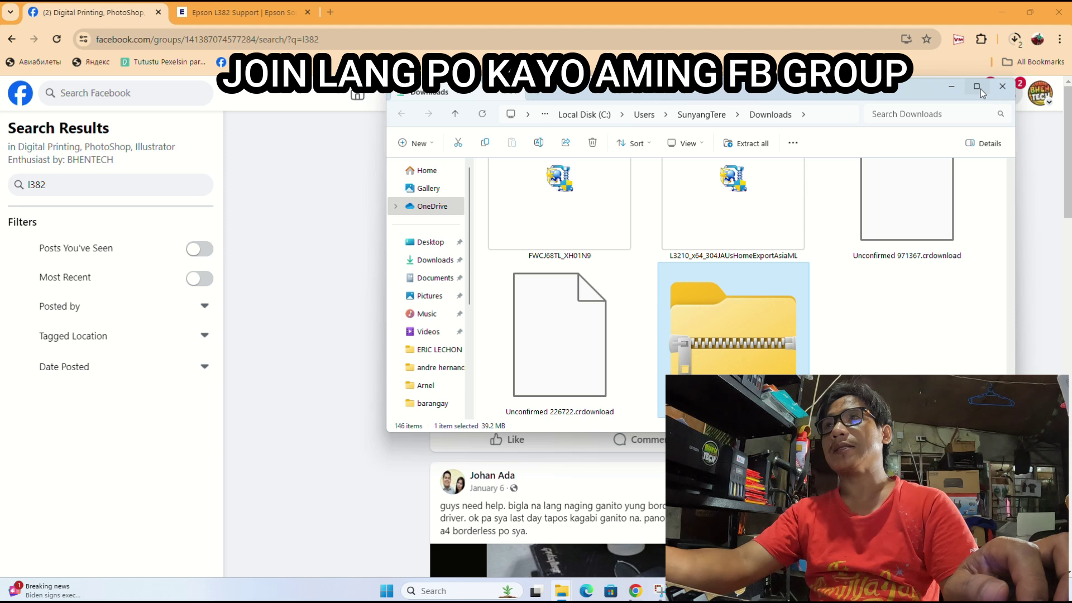
left_click_drag(917, 86, 732, 106)
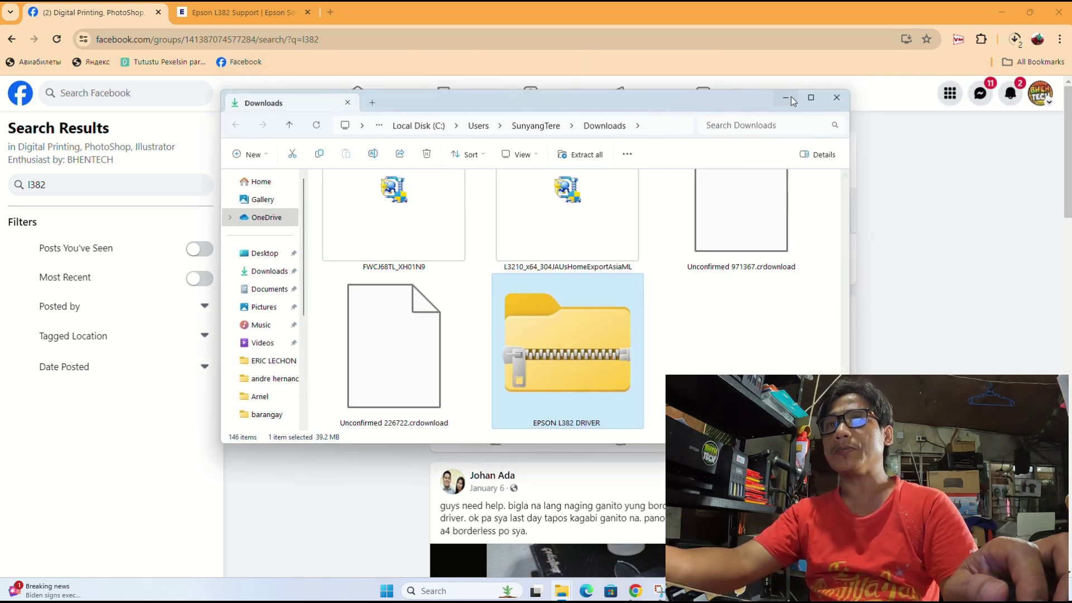
Step: Create a new folder in Downloads, move the EPSON L382 DRIVER archive into it and open the folder
right_click(719, 370)
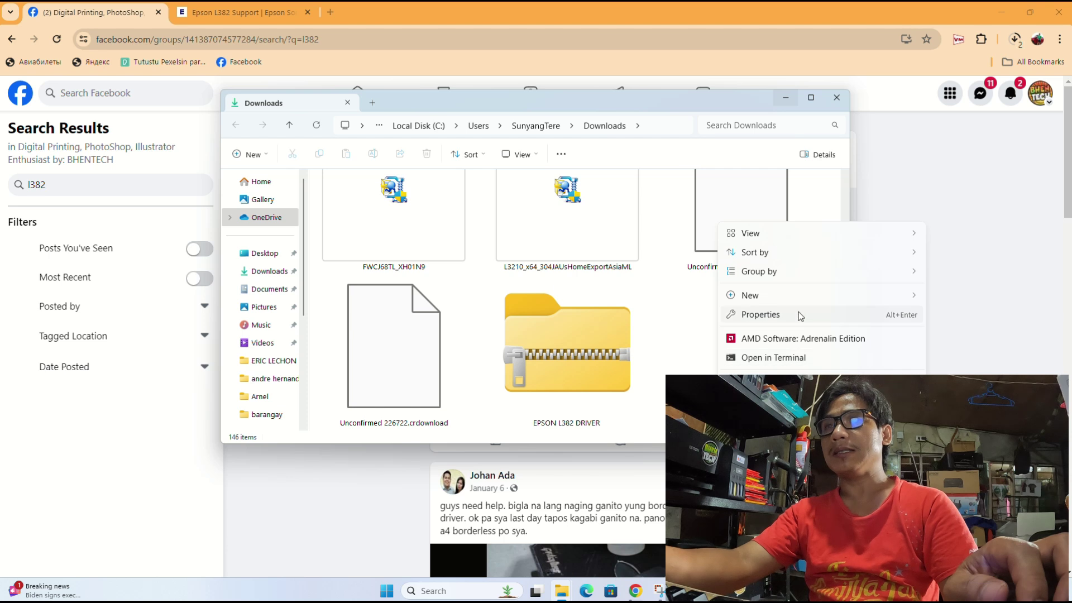
left_click(608, 296)
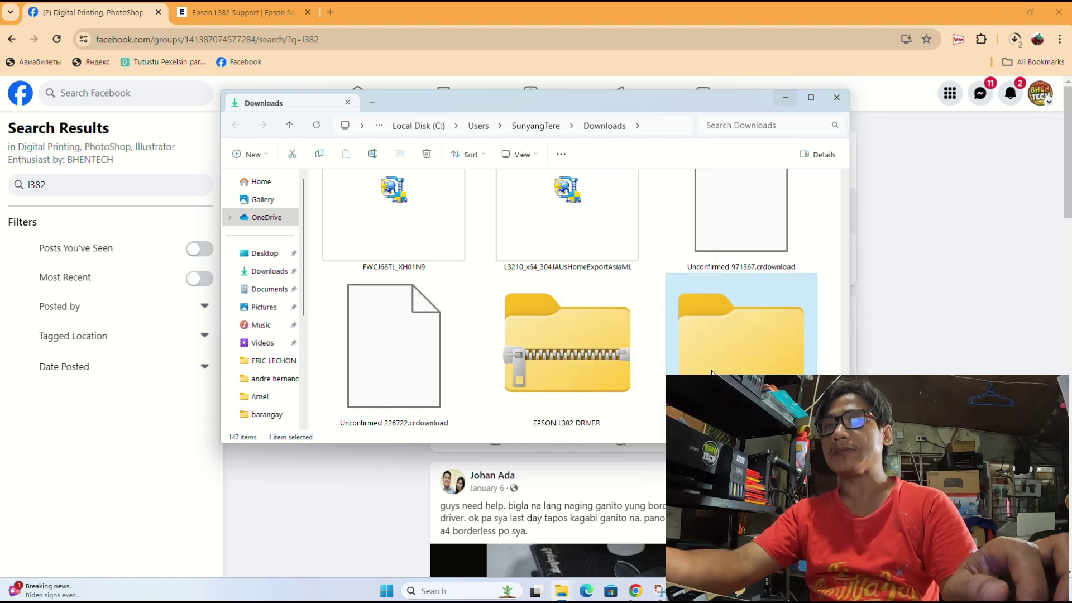
left_click_drag(547, 335, 741, 355)
double_click(584, 351)
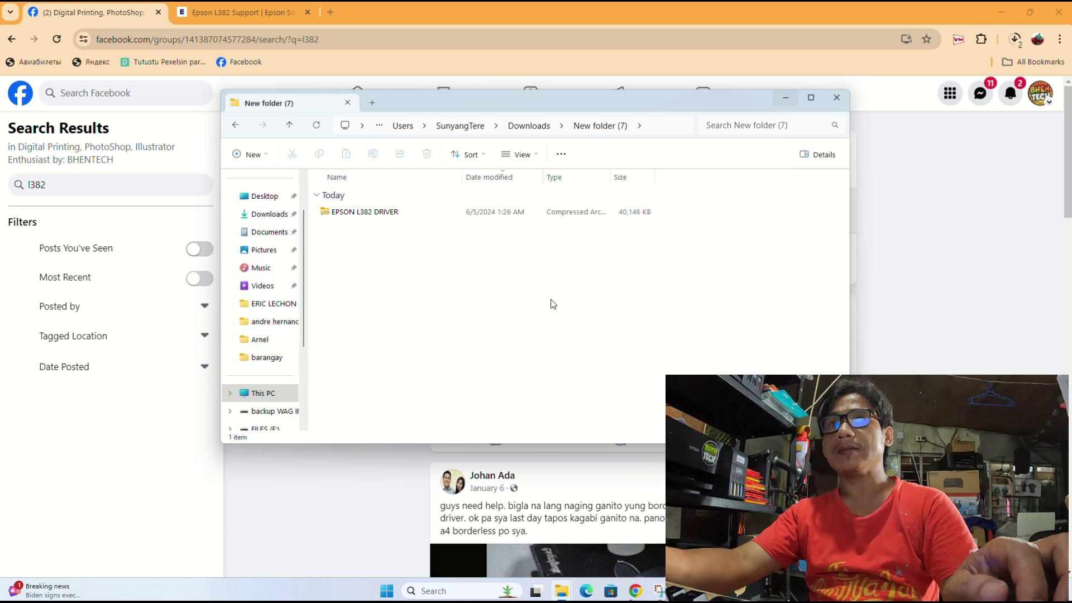
Step: Extract the EPSON L382 DRIVER archive into the current folder with 7-Zip
right_click(334, 219)
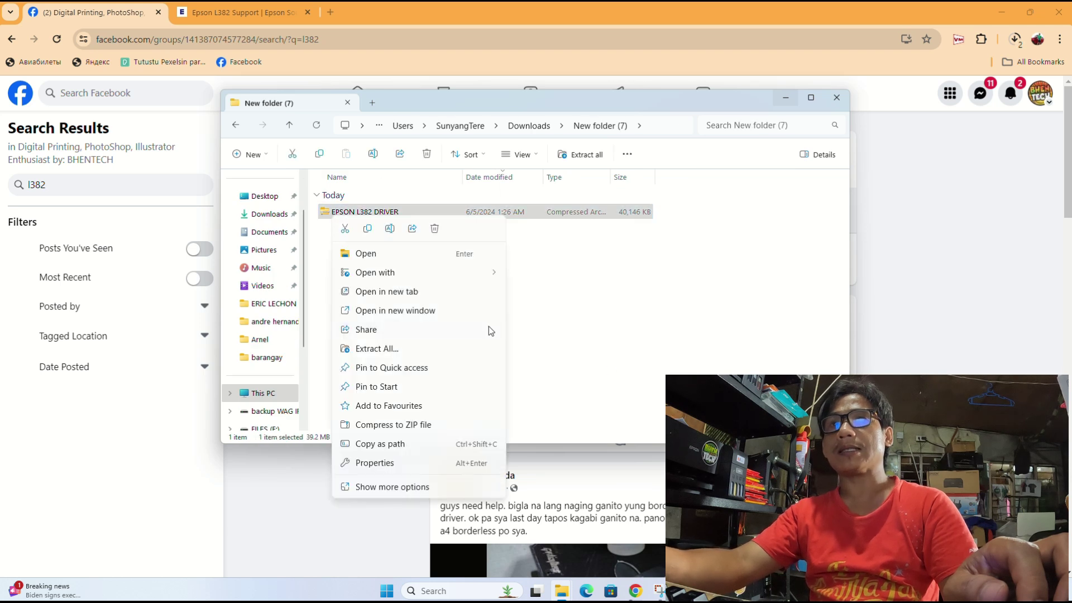
left_click(371, 487)
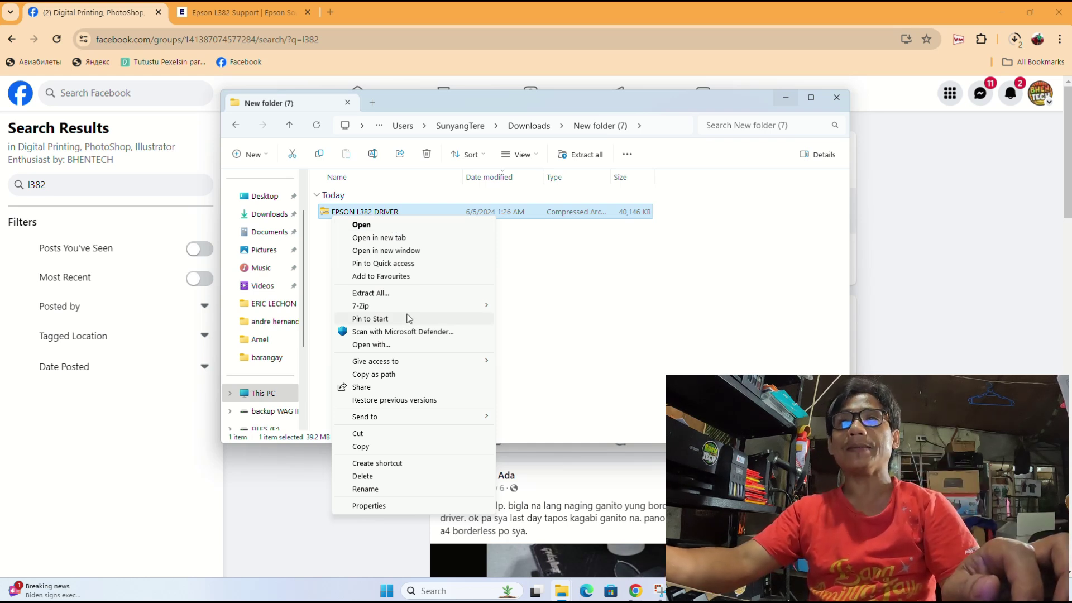
mouse_move(447, 305)
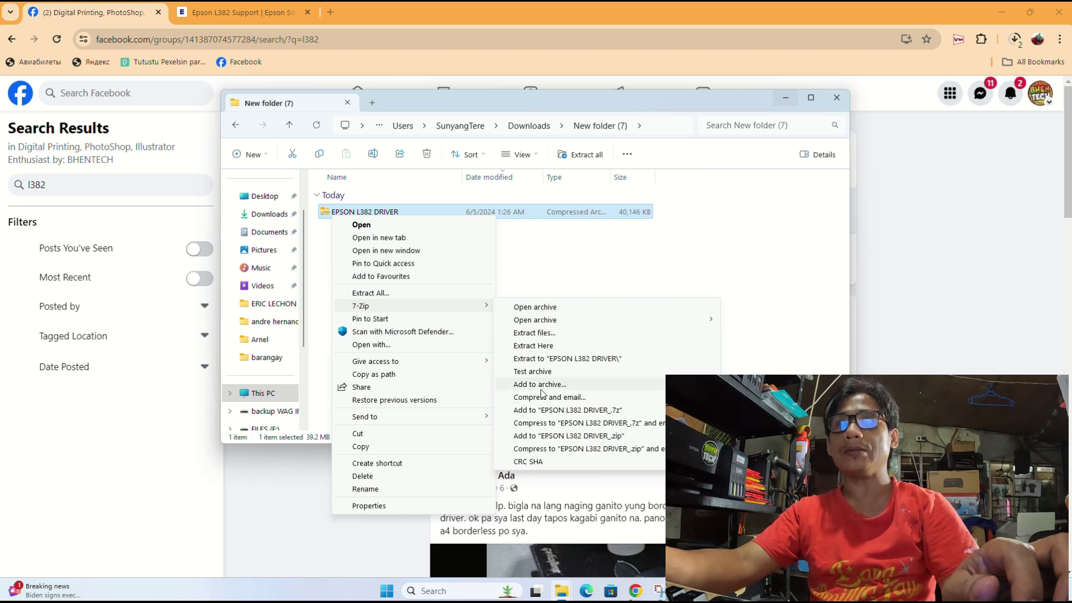
left_click(533, 346)
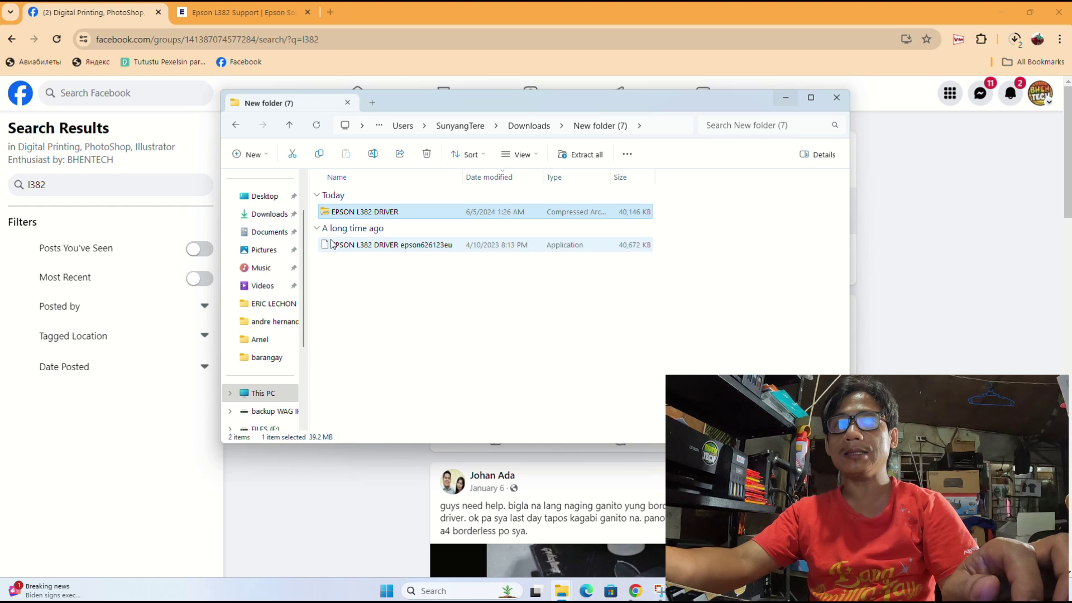
Step: Run the extracted EPSON L382 DRIVER epson626123eu setup and choose EPSON L382 Series as the default printer
left_click(346, 249)
double_click(346, 247)
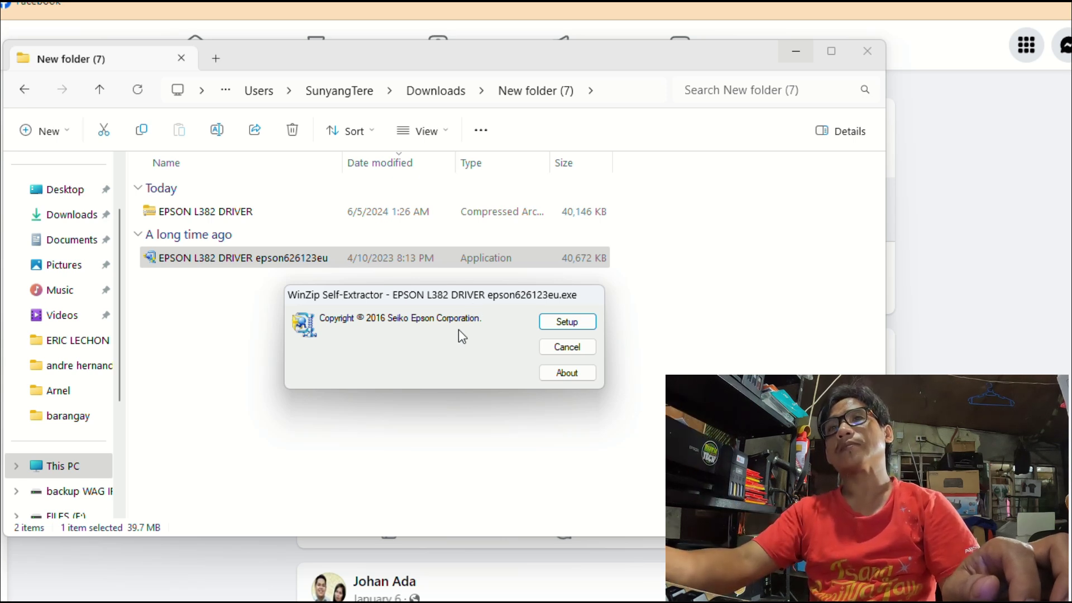
left_click(573, 322)
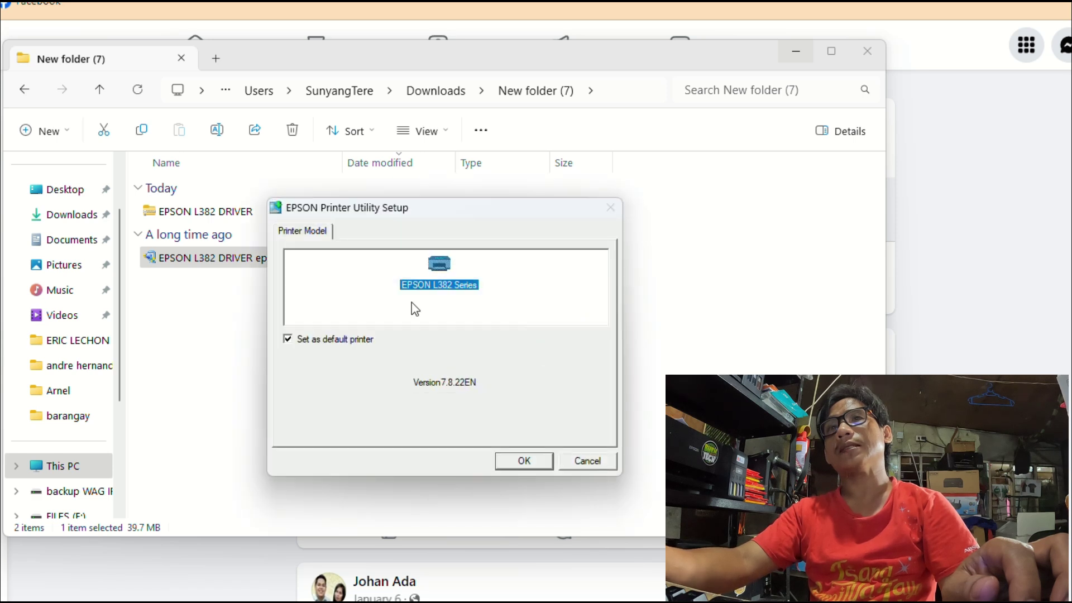
left_click(309, 345)
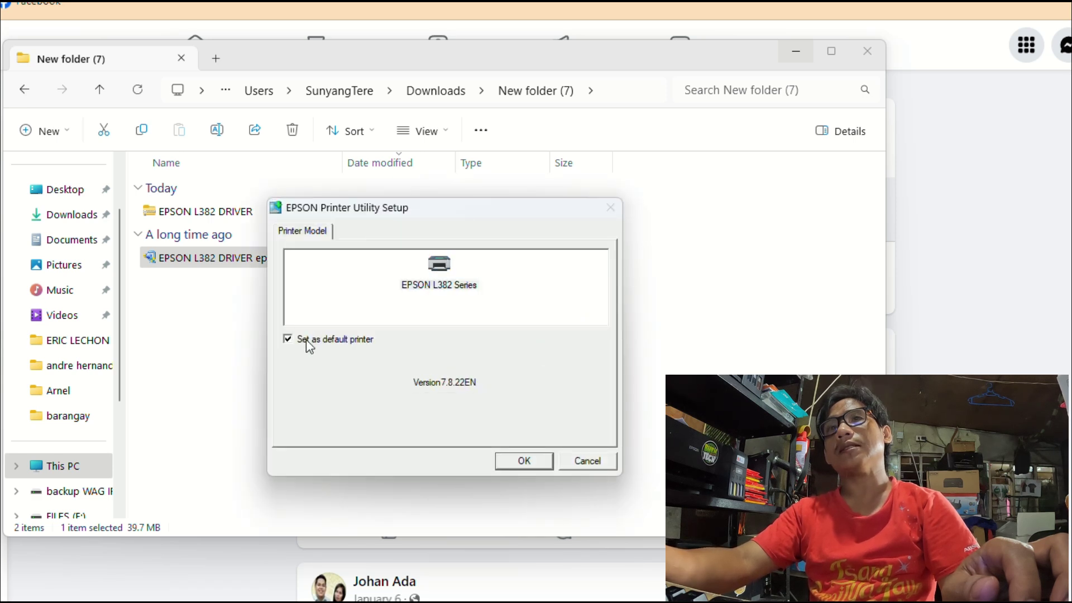
left_click(421, 283)
left_click(519, 461)
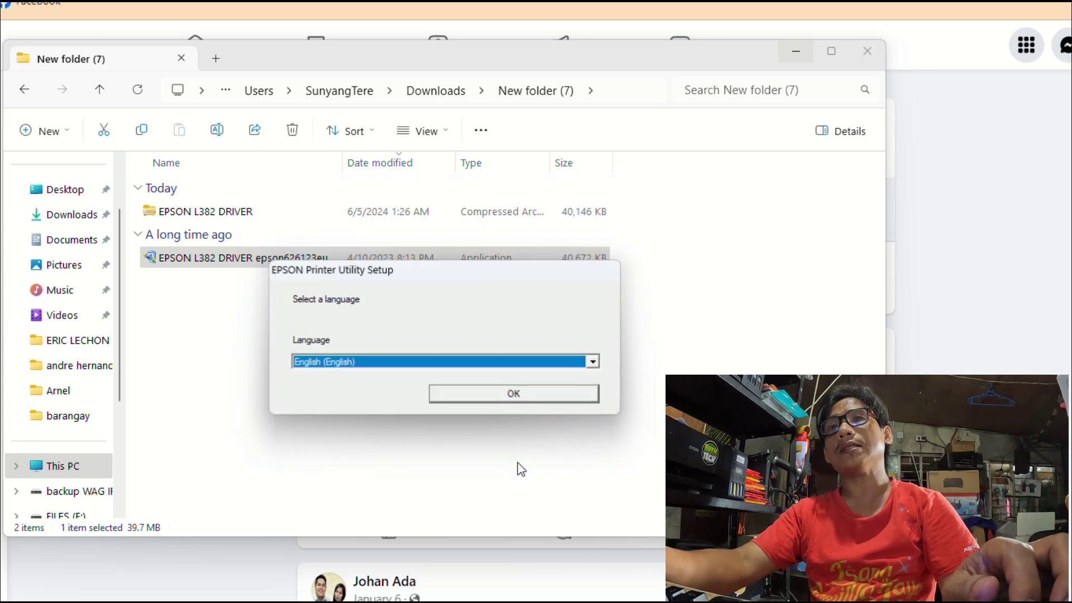
Step: Set the printer setup language to English and accept the Epson software license agreement
left_click(476, 399)
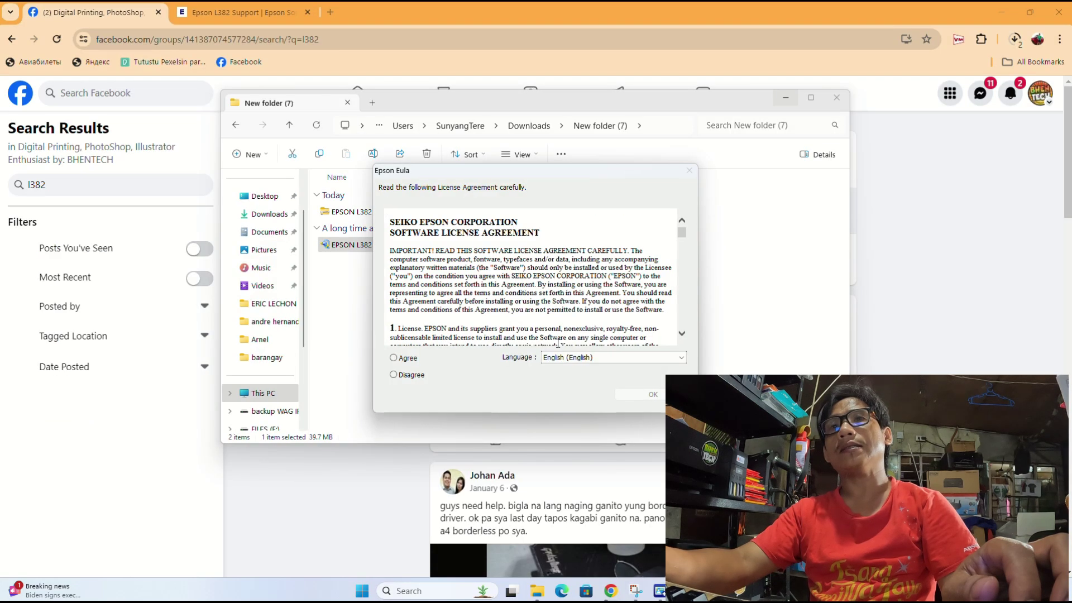
left_click(403, 362)
left_click(638, 395)
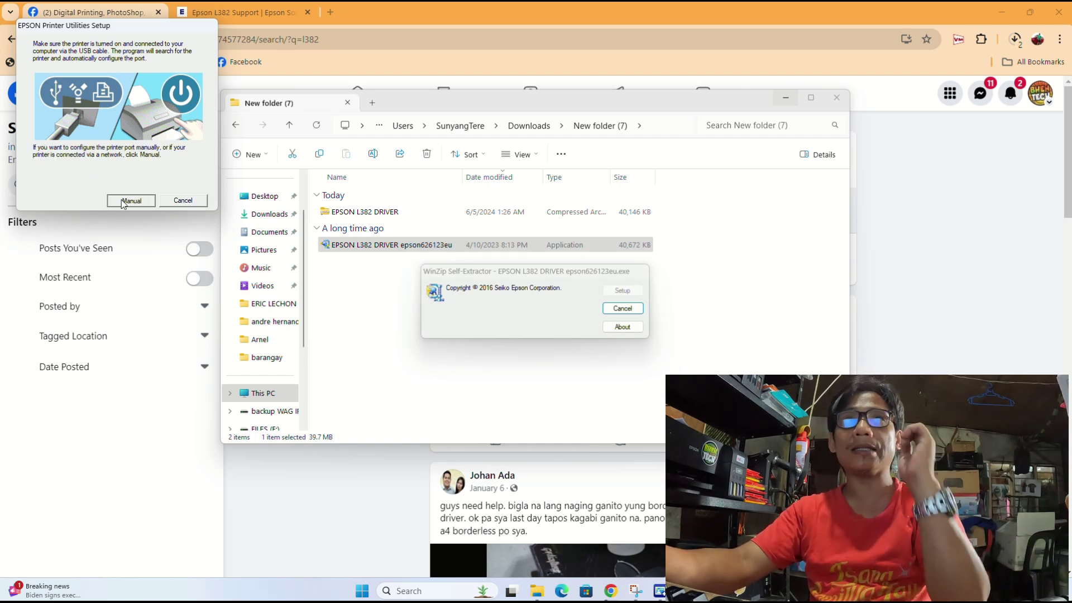
Step: Configure the printer port manually to USB001 (EPSONL3210 Series) and finish the driver installation
left_click(130, 200)
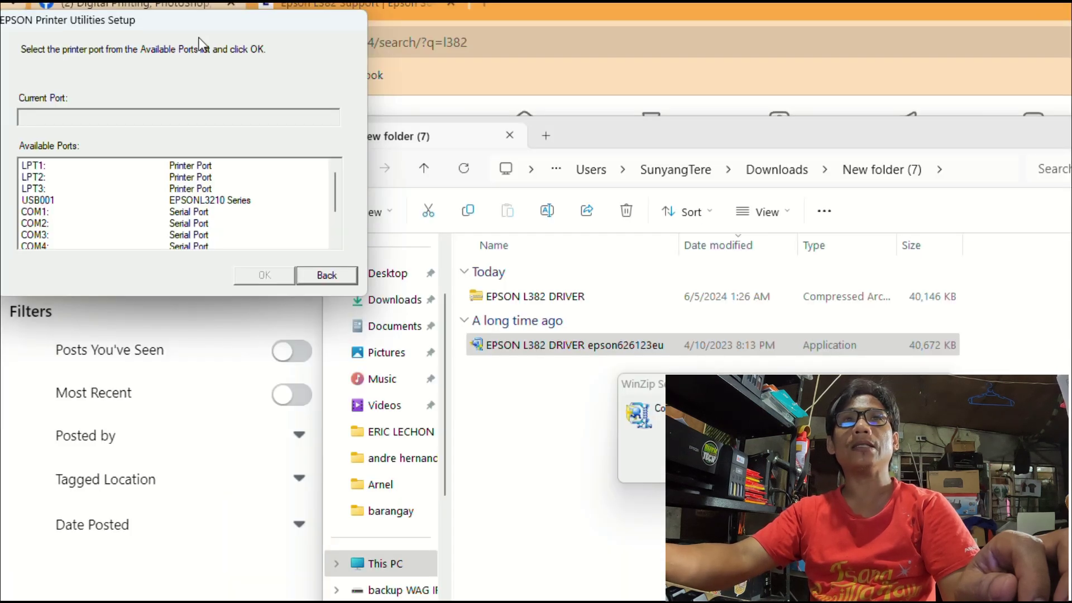
left_click_drag(216, 29, 772, 75)
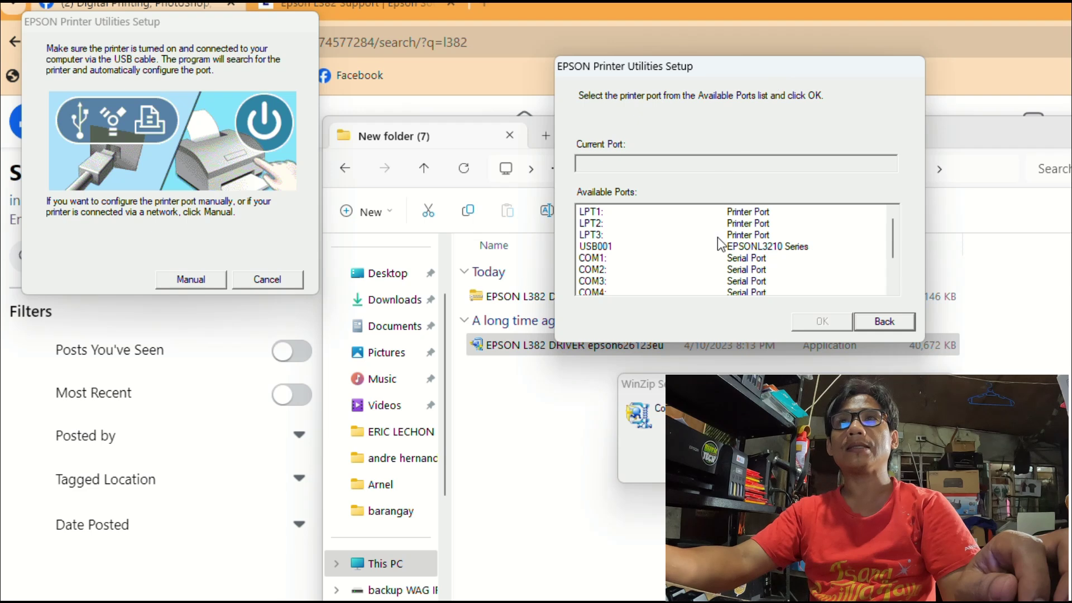
left_click(598, 246)
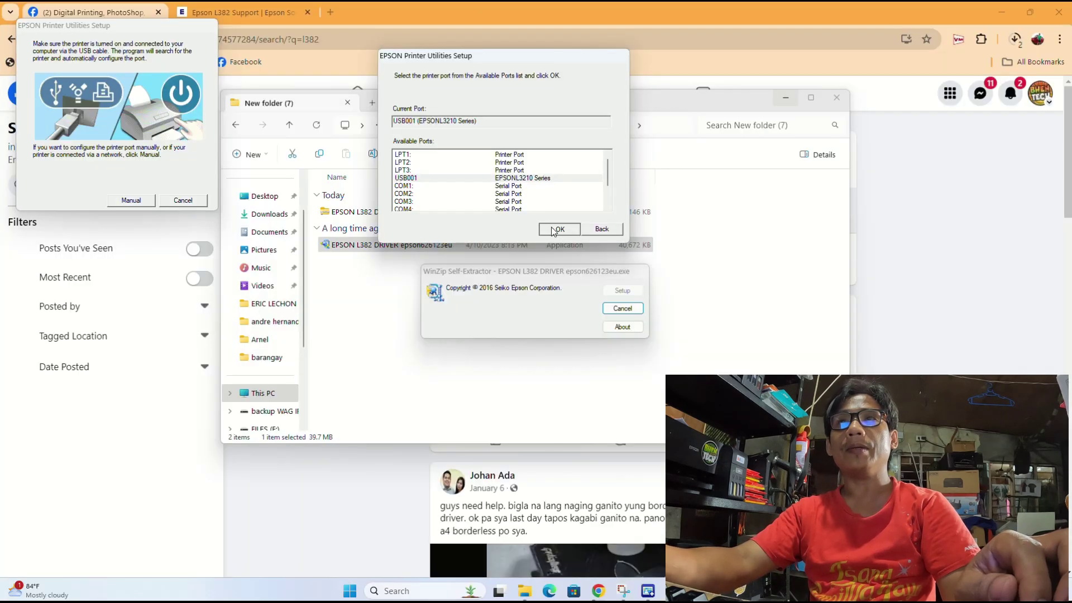
left_click(555, 230)
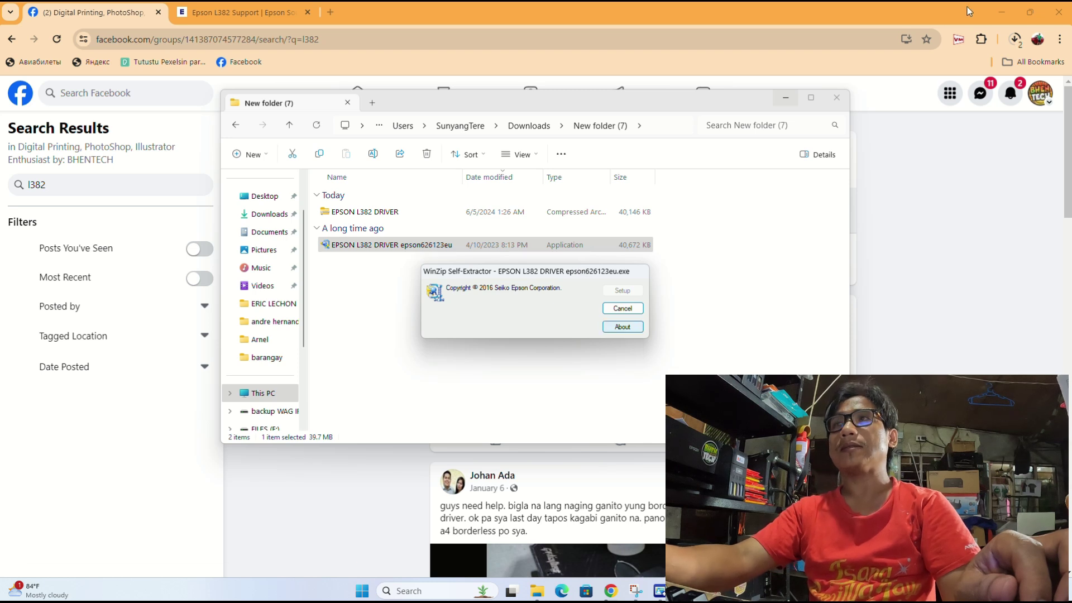
left_click(1001, 12)
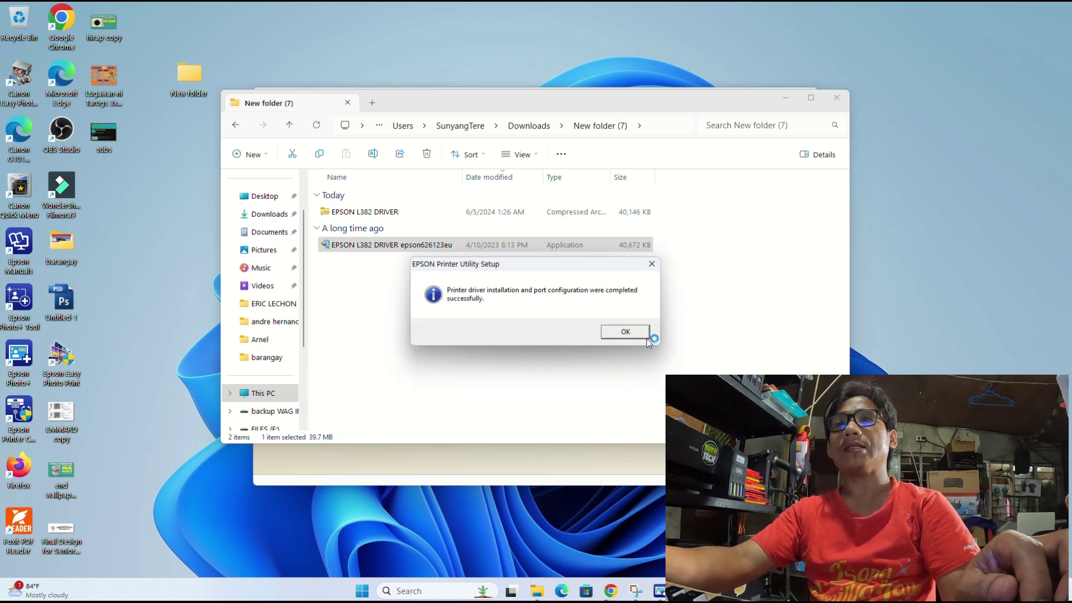
left_click(646, 335)
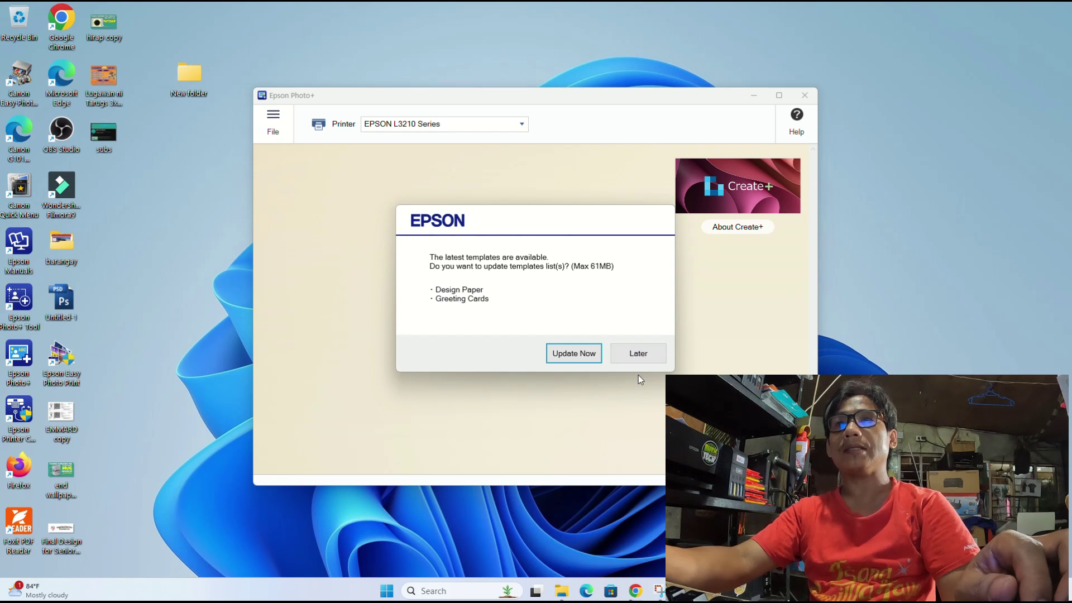
Step: Postpone the template update in Epson Photo+, close it and switch to Epson Easy Photo Print
left_click(643, 360)
left_click(806, 94)
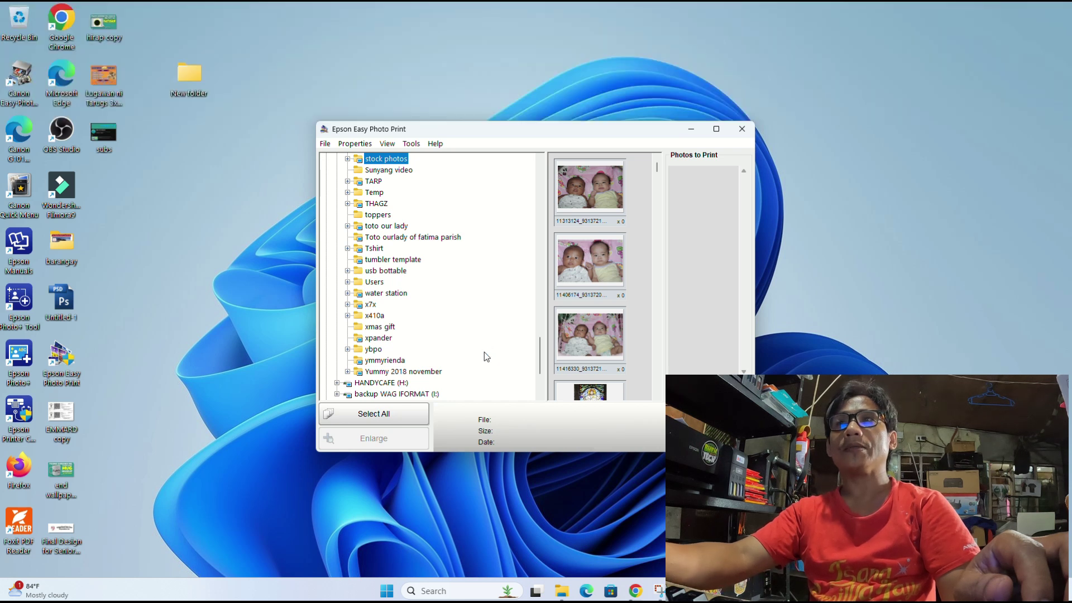
mouse_move(719, 131)
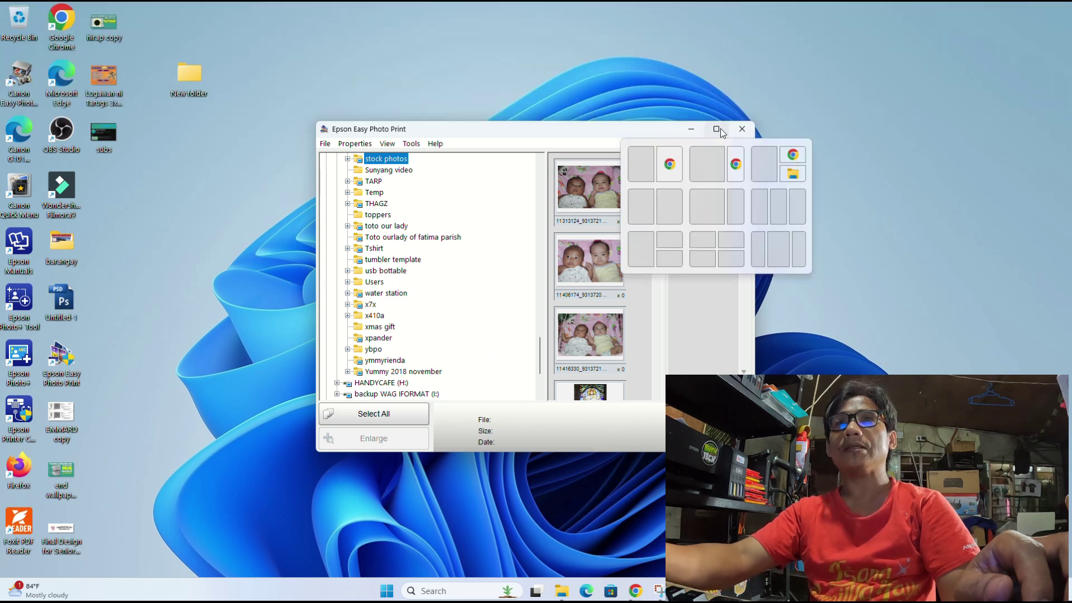
Step: Open the printing preferences of the EPSON L382 Series from the Windows Printers & scanners settings
left_click(437, 594)
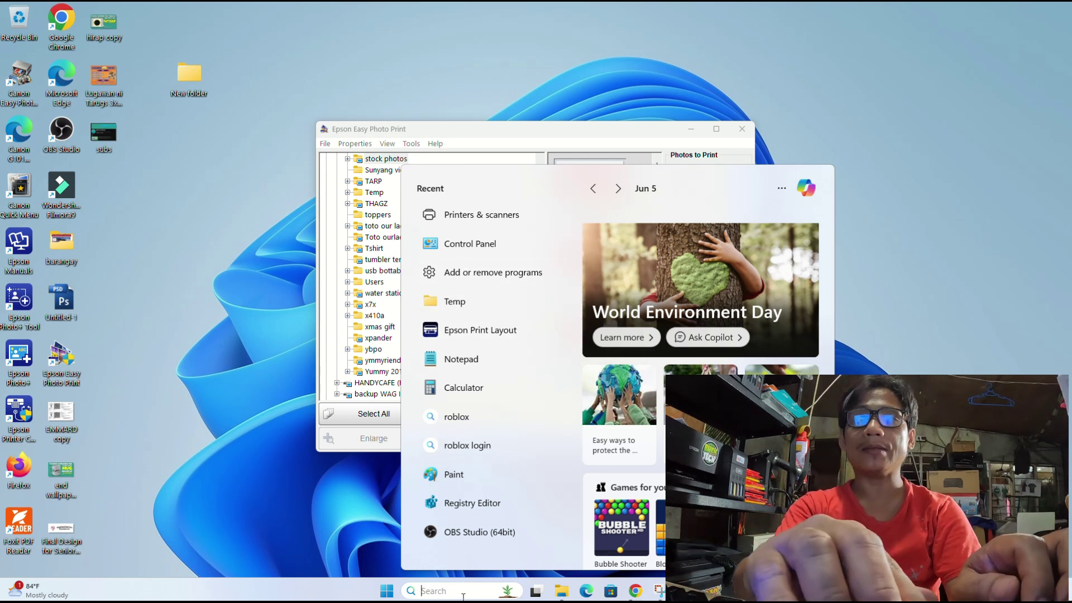
type("print")
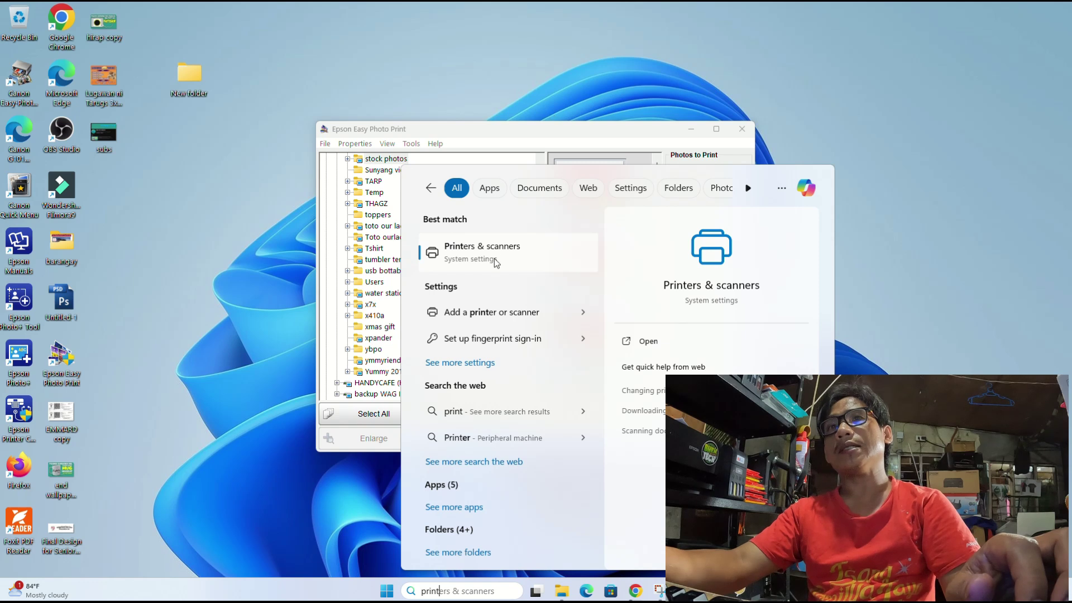
left_click(494, 258)
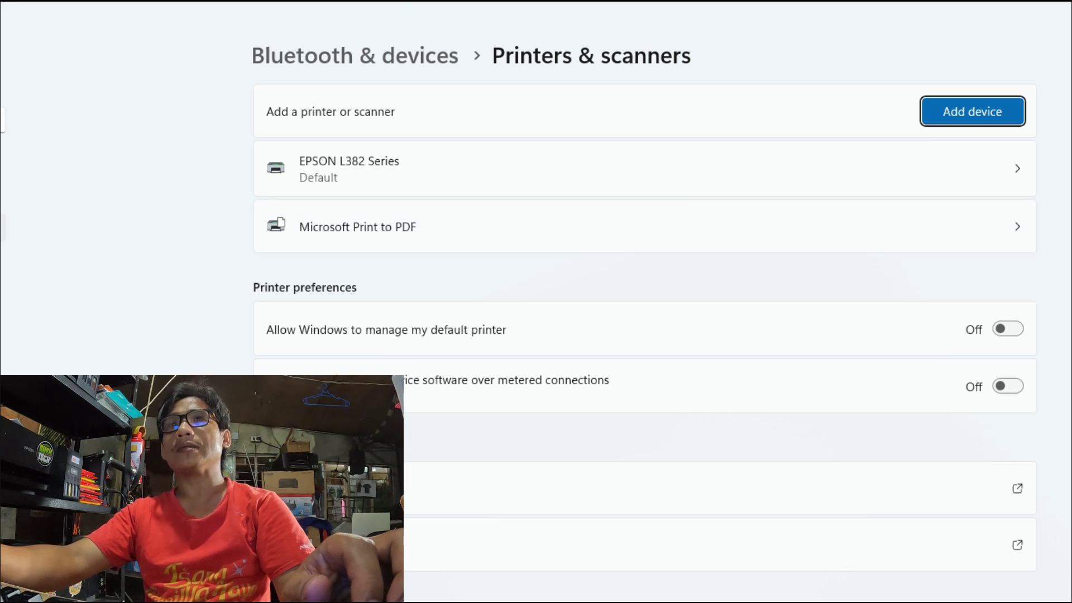
left_click(989, 178)
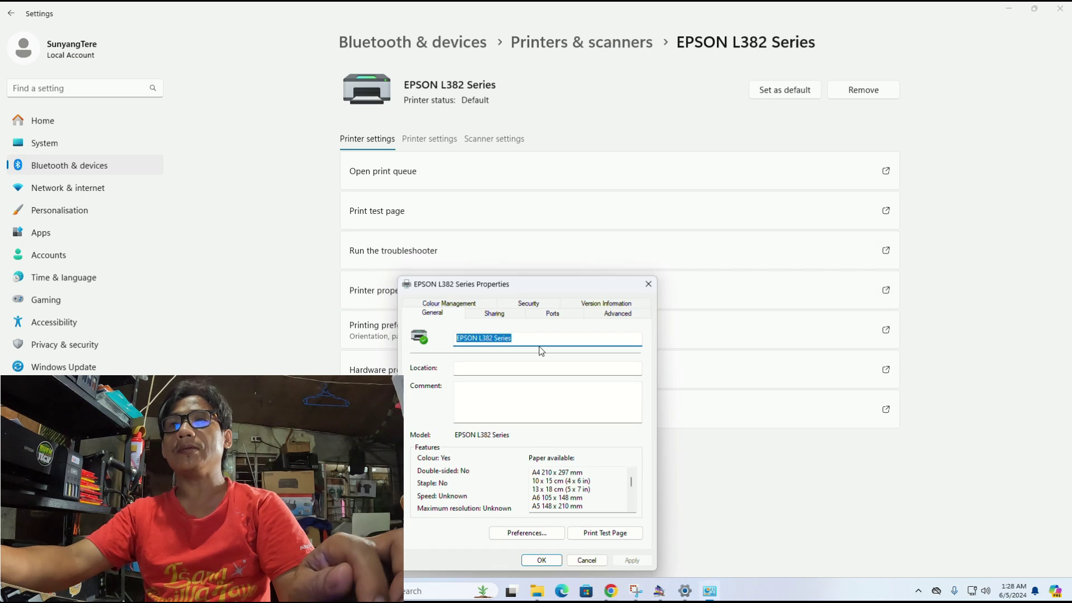
left_click(512, 532)
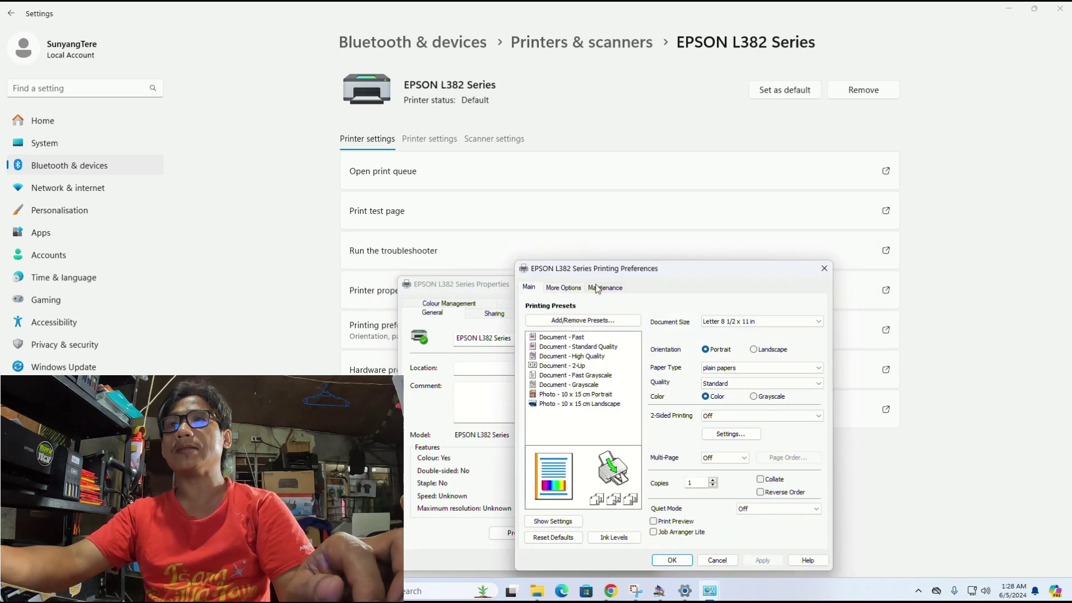
left_click_drag(600, 278, 589, 142)
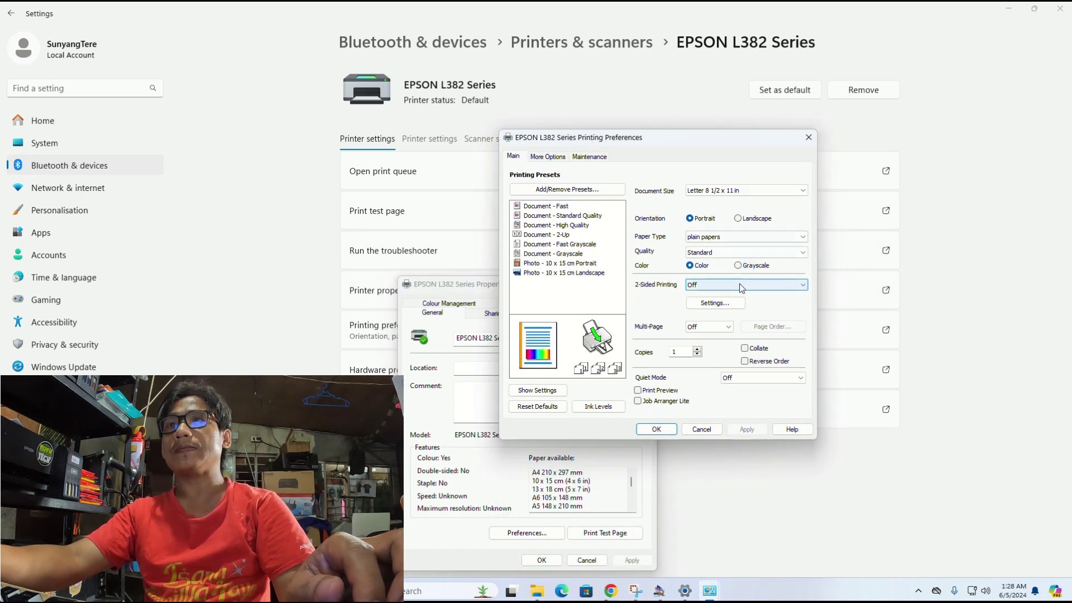
Step: Choose custom color correction for the printer, with Adobe RGB color mode and the Slide Bar adjustment method
left_click(548, 156)
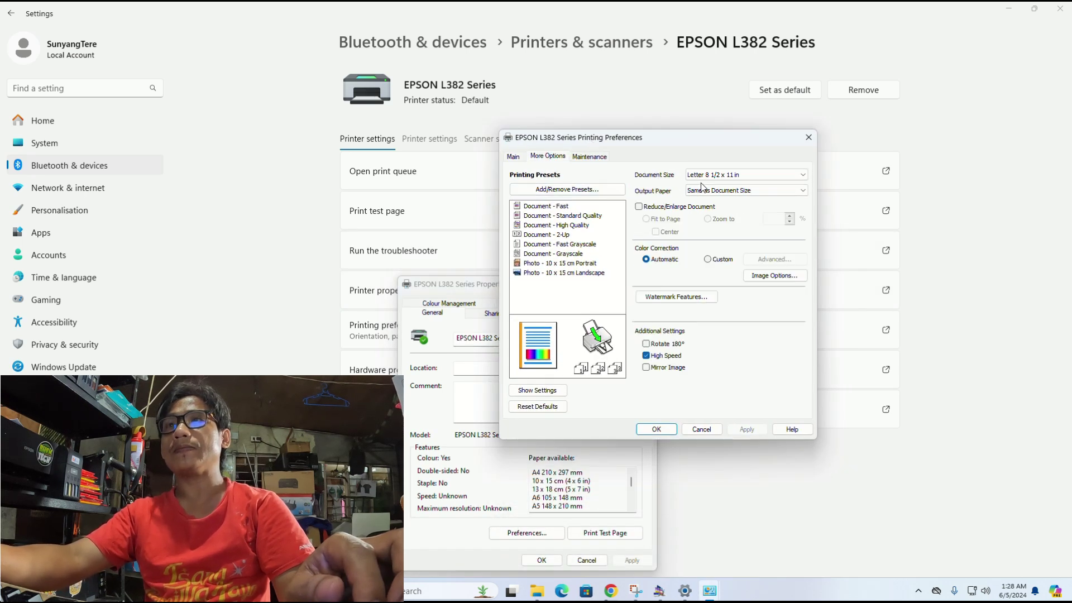
left_click(720, 260)
left_click(774, 259)
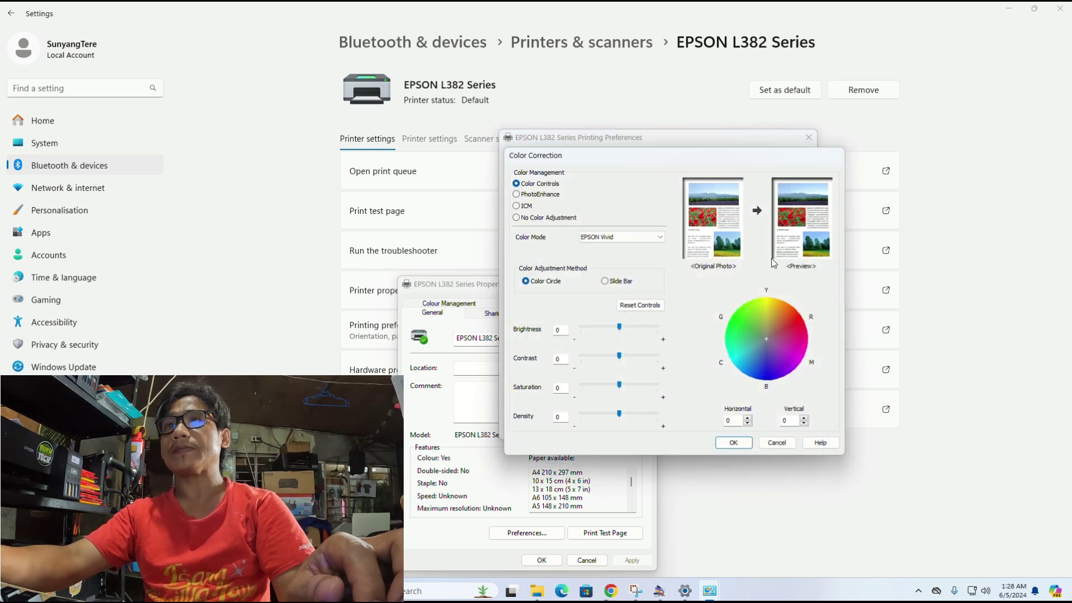
left_click(618, 239)
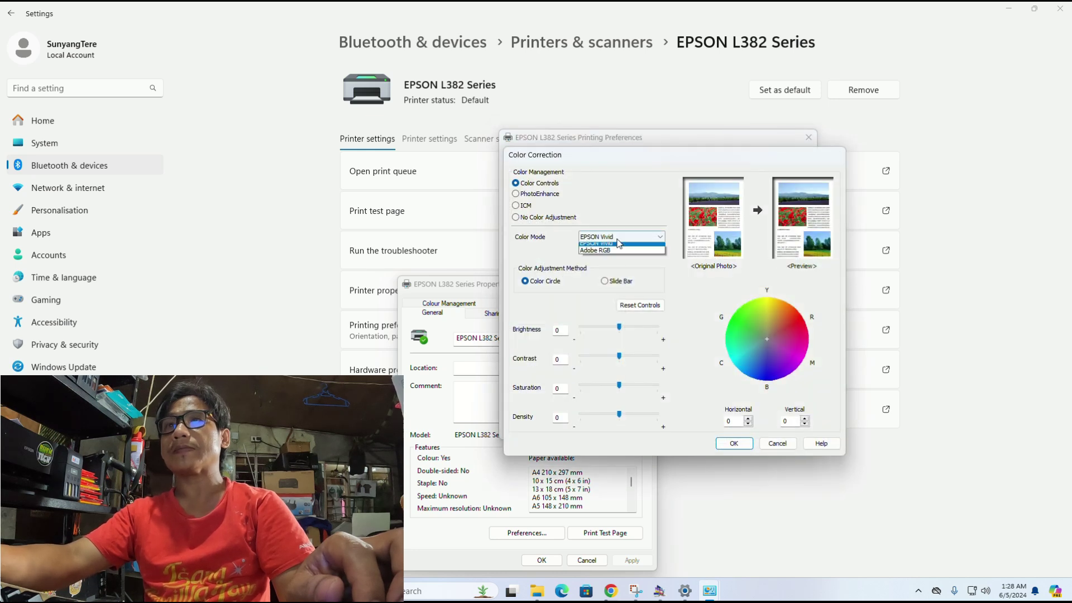
left_click(594, 255)
left_click(652, 282)
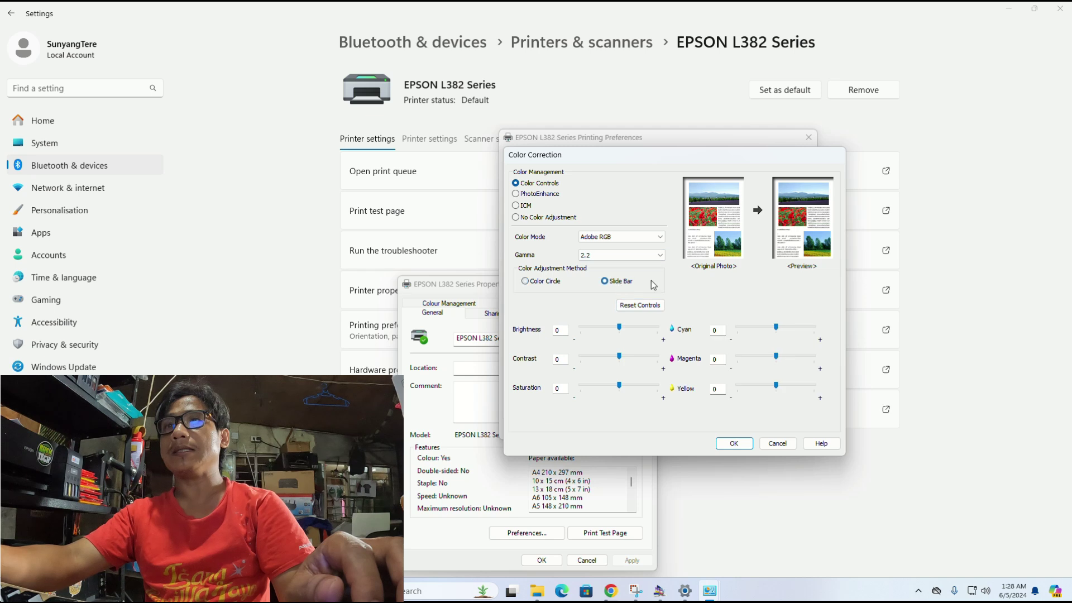
Step: Set Cyan to 10, Magenta to 15, Yellow to 5 and Brightness to -5, and save the printer preferences
double_click(715, 331)
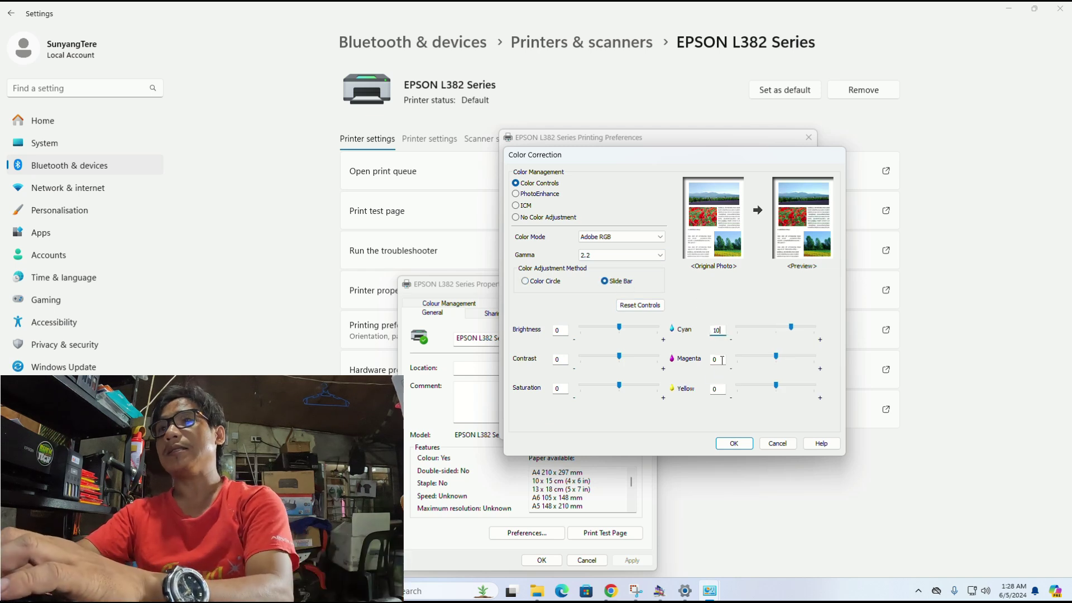
type("15")
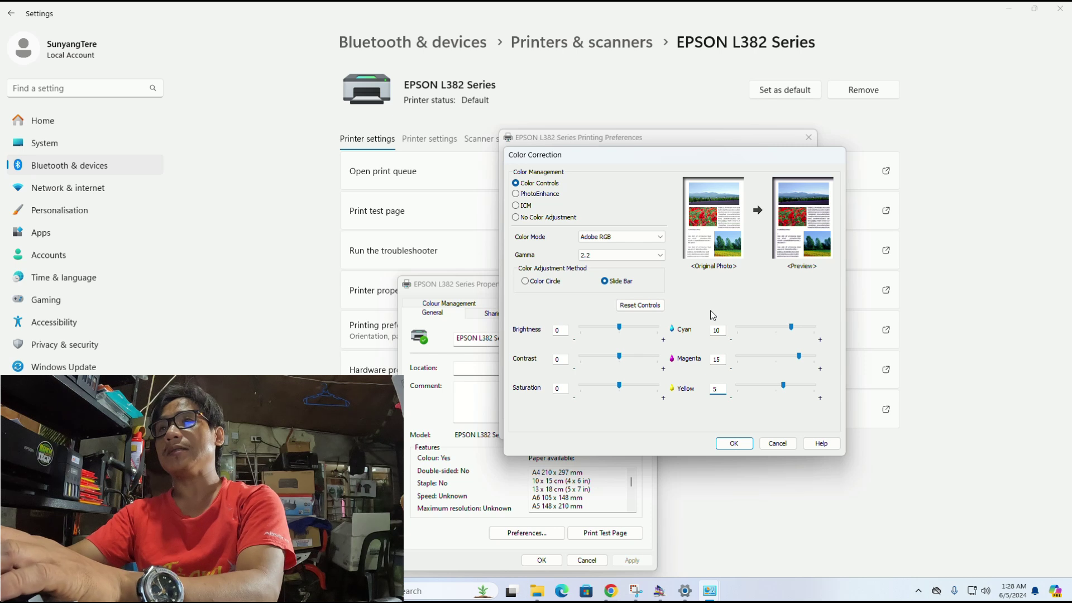
double_click(558, 329)
type("-5")
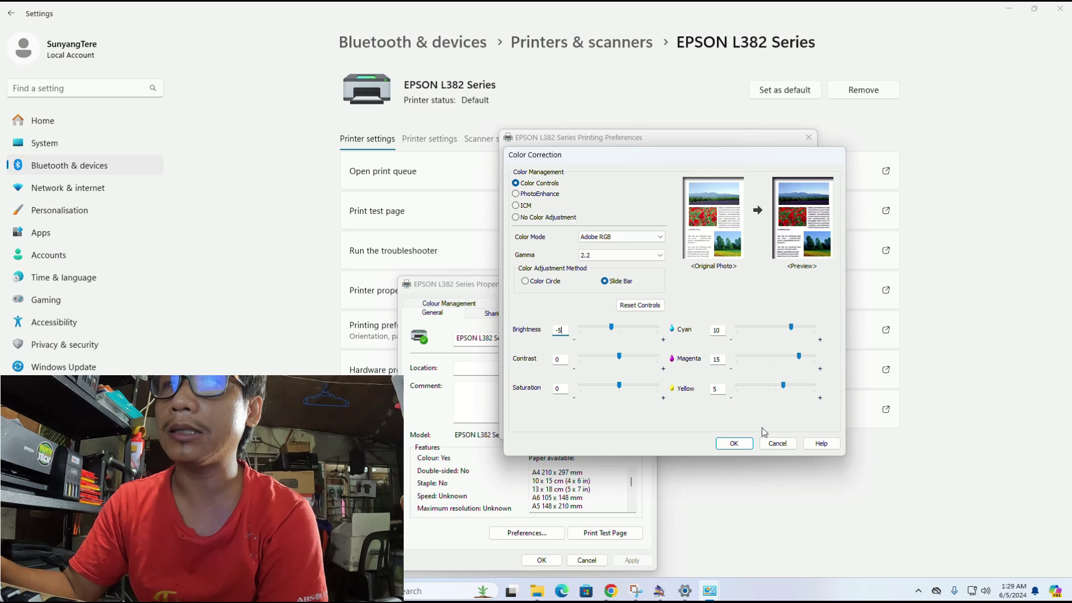
left_click(730, 445)
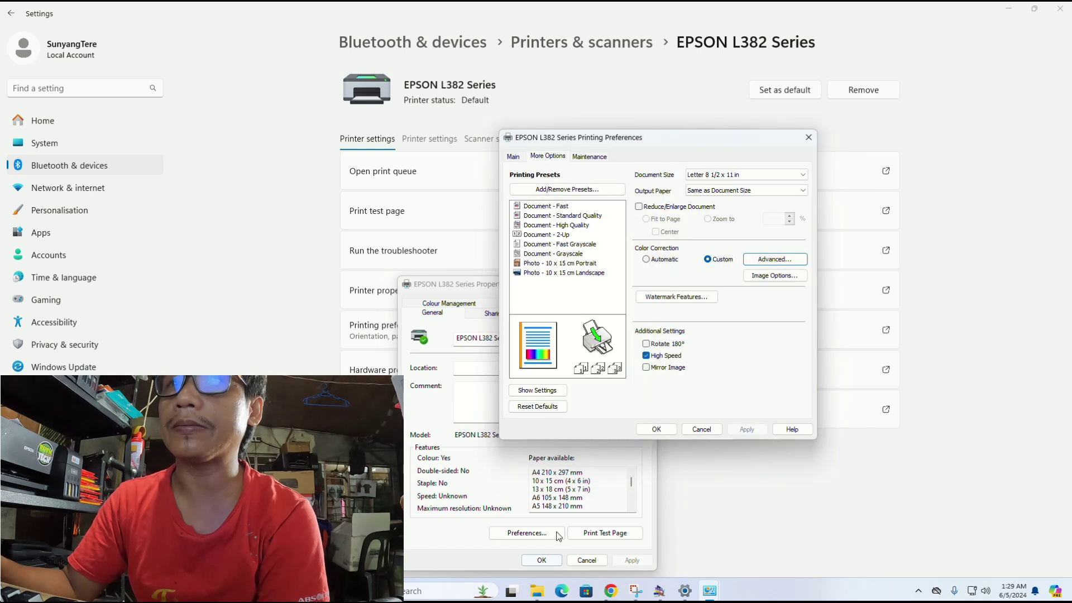
left_click(662, 431)
left_click(547, 559)
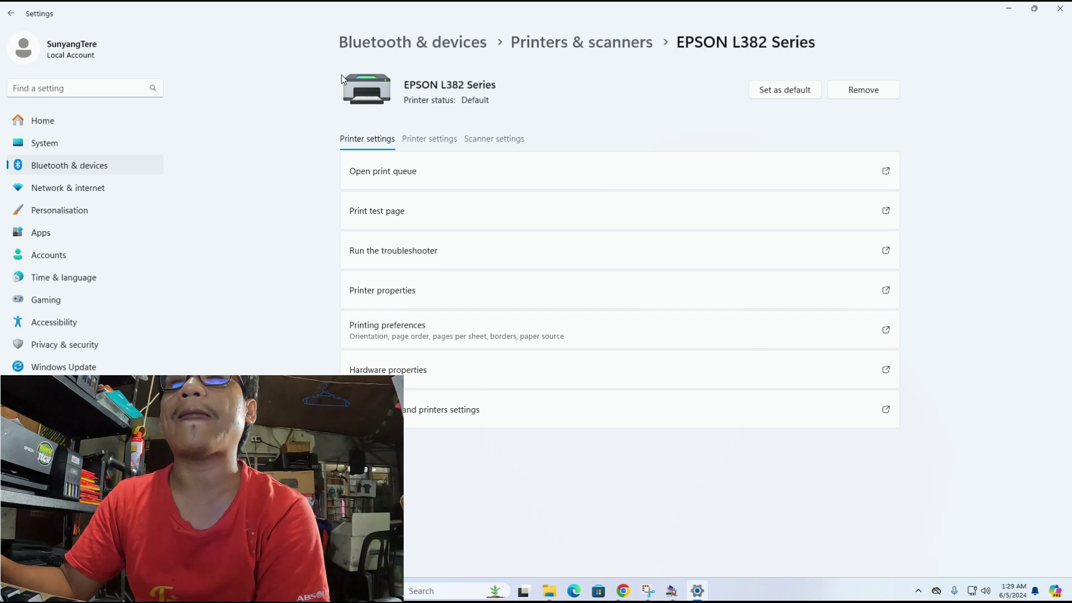
Step: Switch back to Epson Easy Photo Print and add one copy of _MG_4306.JPG from the stock photos folder for printing
left_click(1008, 9)
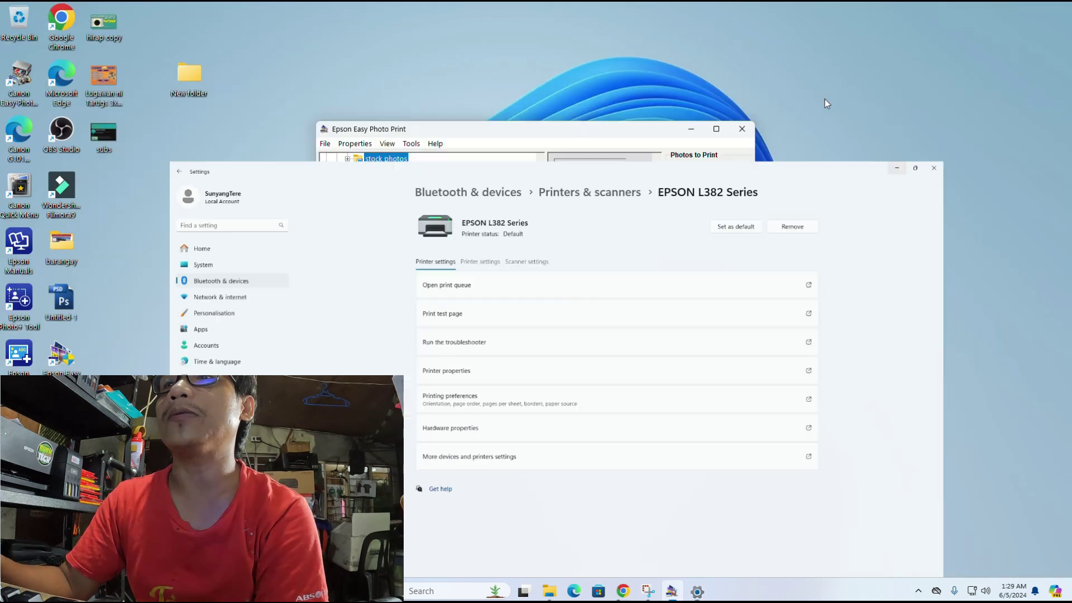
mouse_move(670, 591)
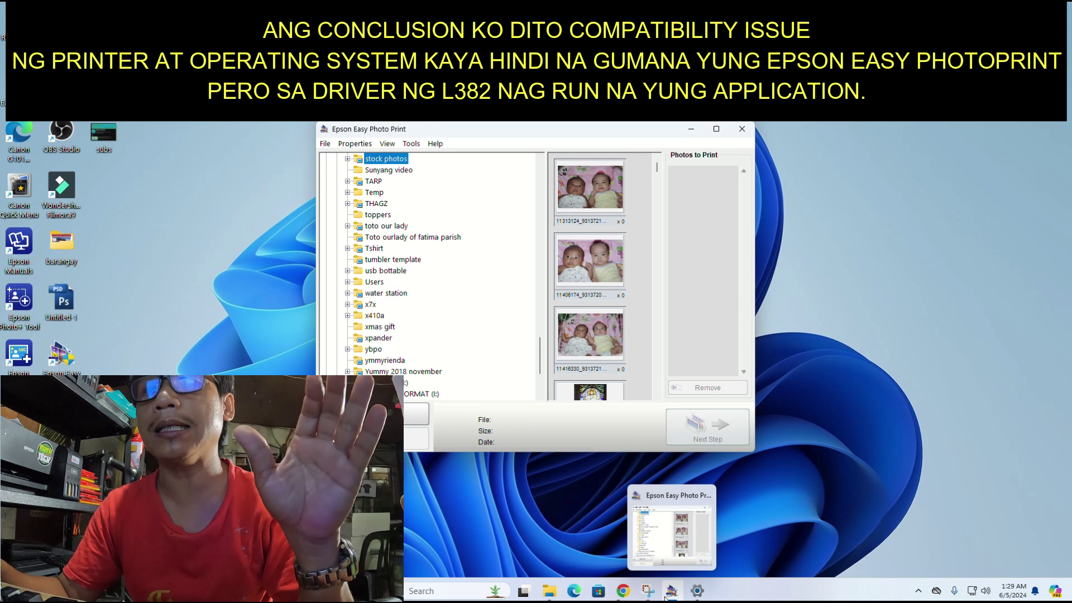
left_click(696, 591)
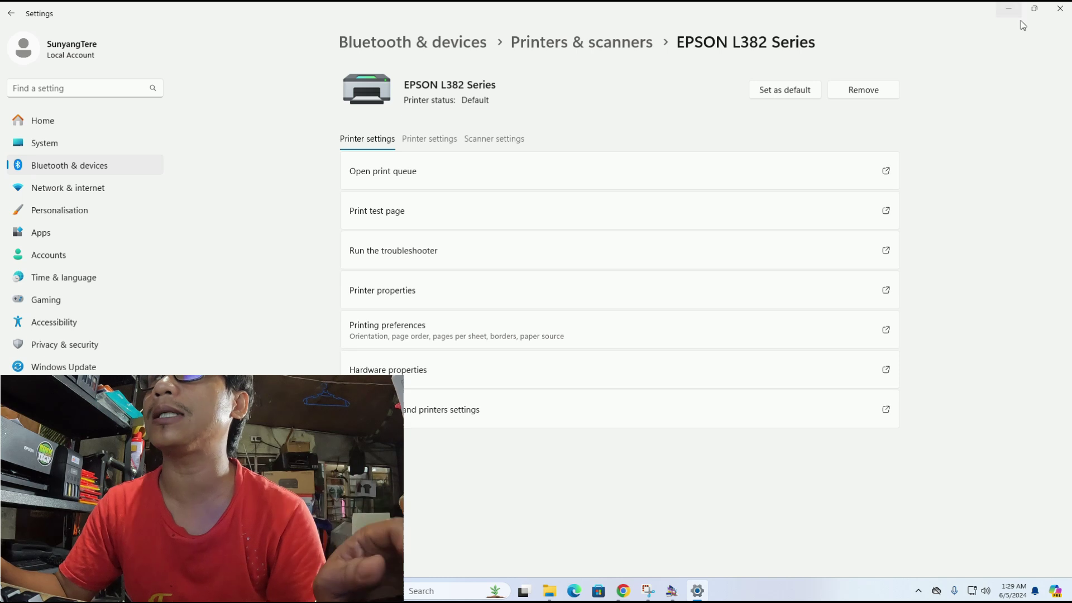
left_click(1008, 9)
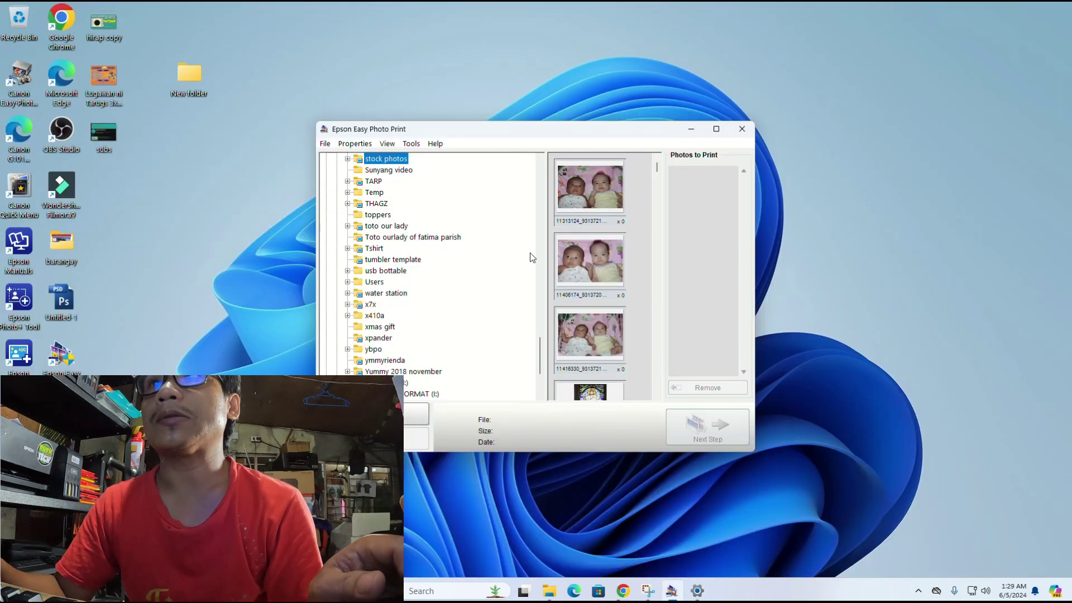
scroll(597, 264, "down", 10)
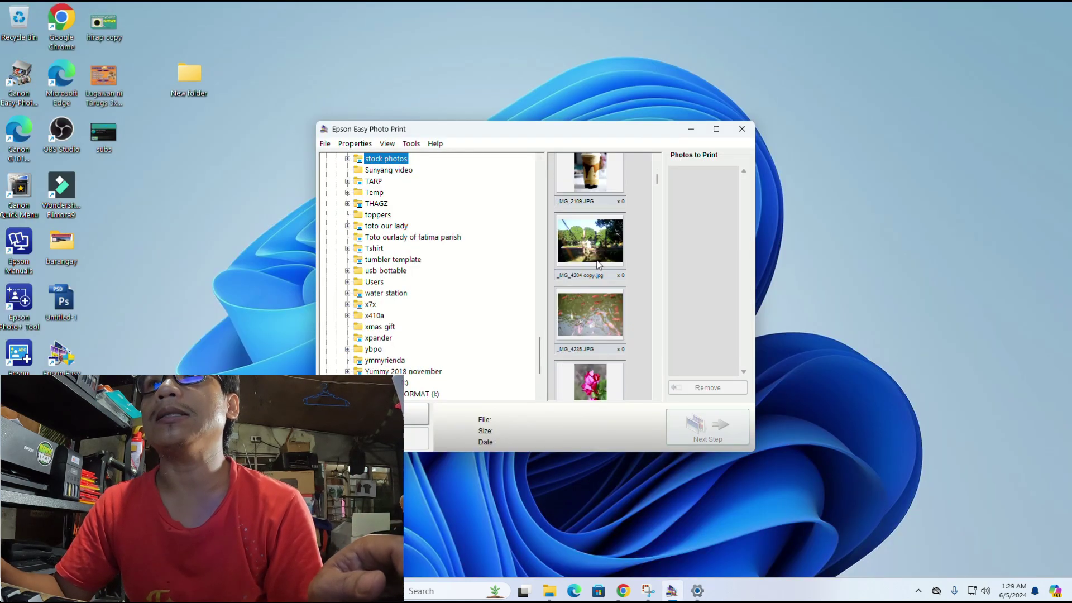
scroll(597, 264, "down", 3)
left_click(586, 338)
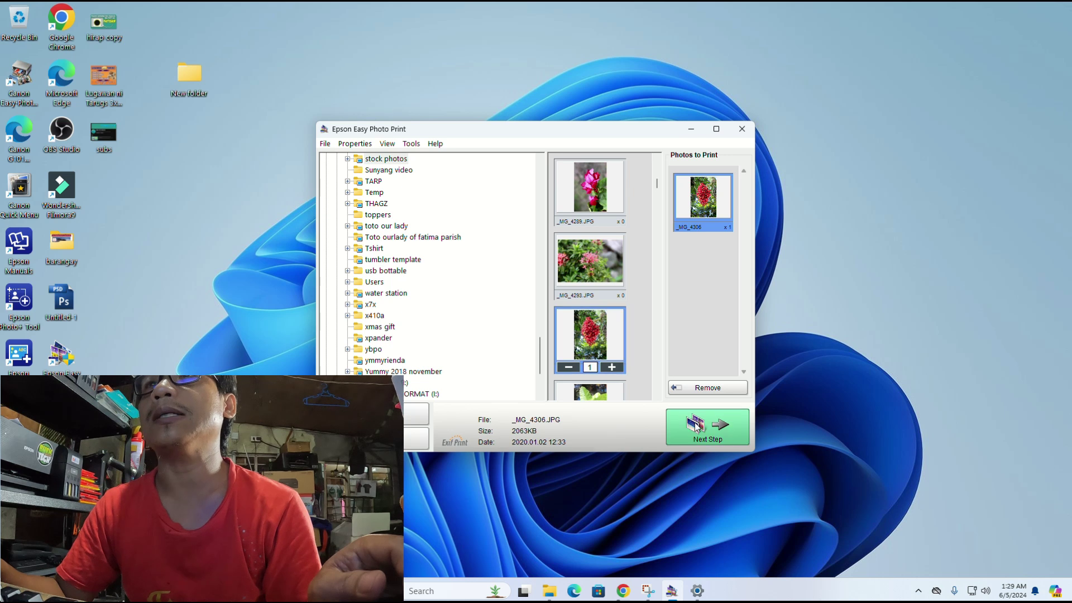
Step: Proceed to the print layout, try to switch the printer to EPSON L3210 Series in the printer settings, and dismiss the errors
left_click(696, 425)
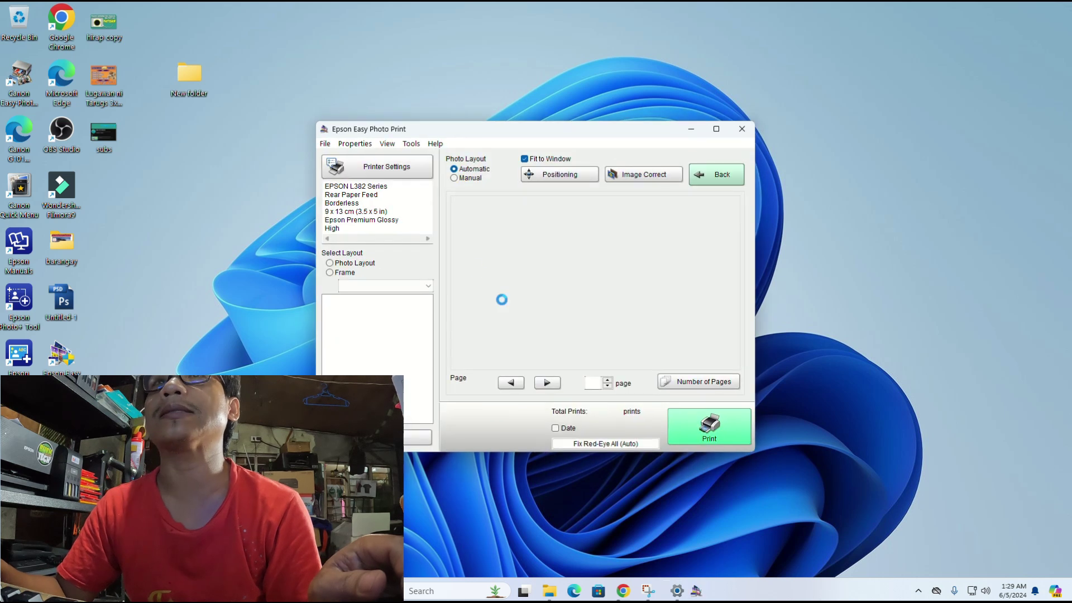
left_click(381, 167)
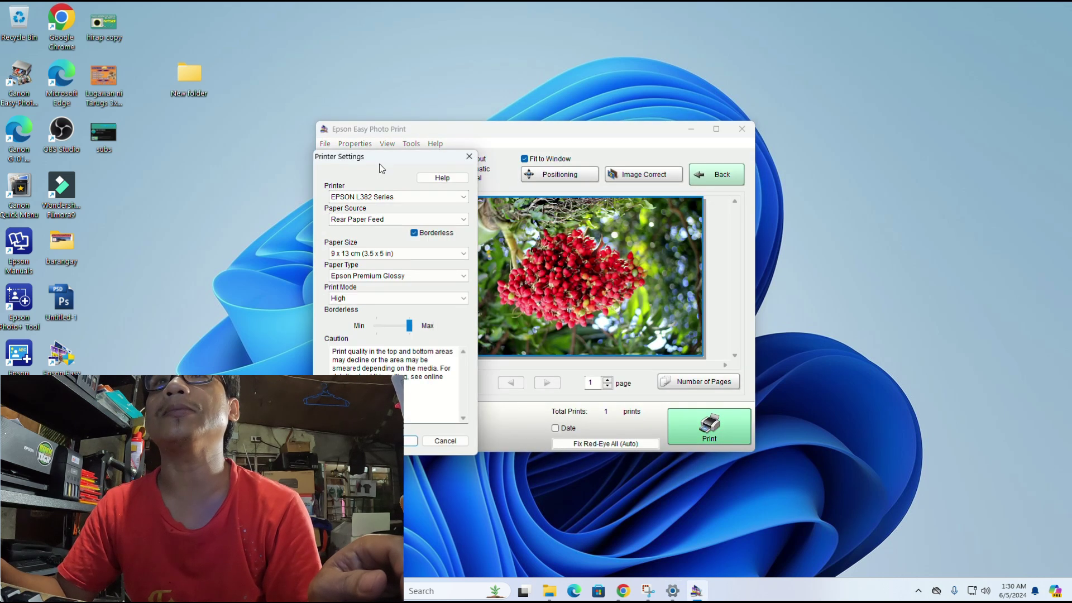
left_click(382, 196)
left_click(382, 216)
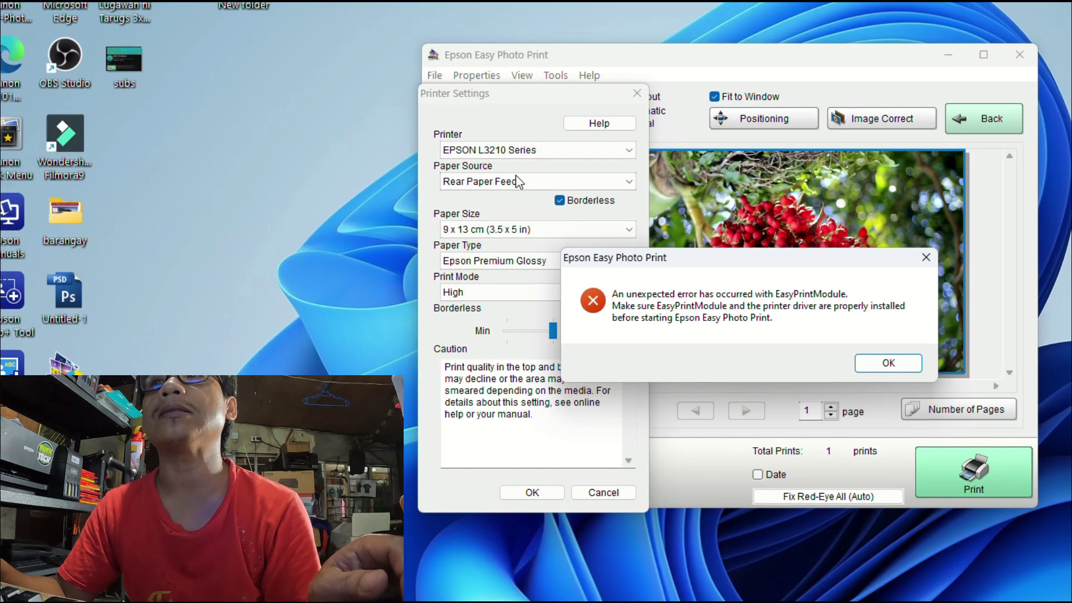
left_click(886, 362)
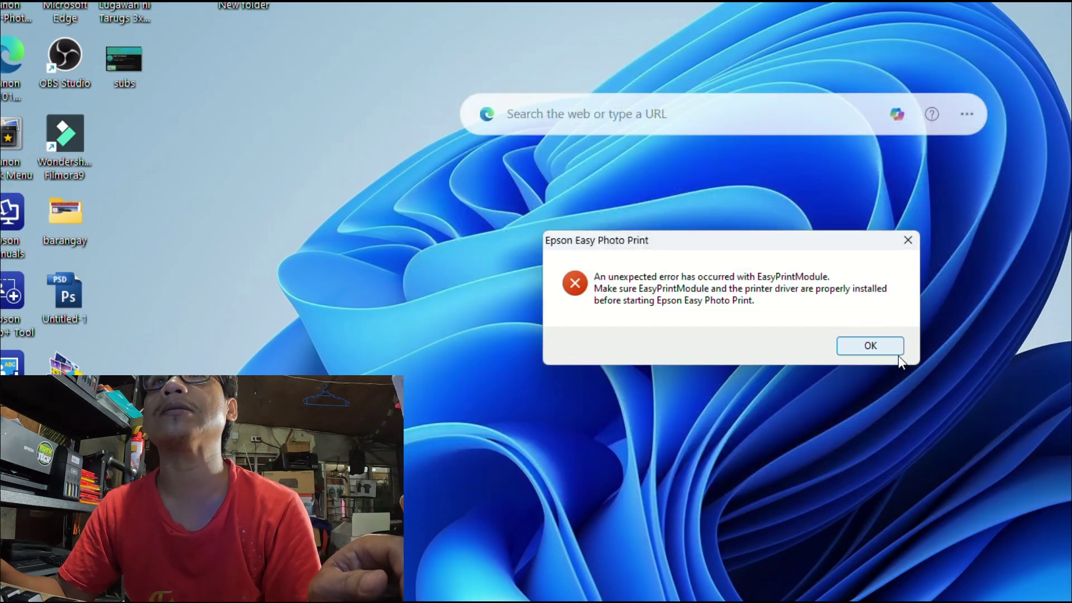
left_click(858, 347)
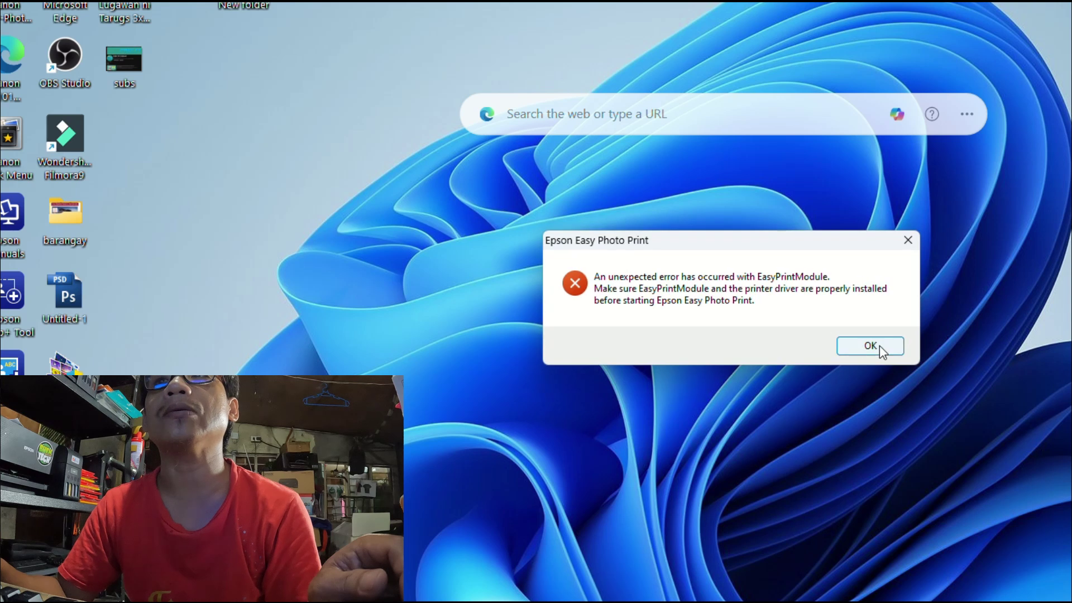
left_click(879, 346)
left_click(876, 347)
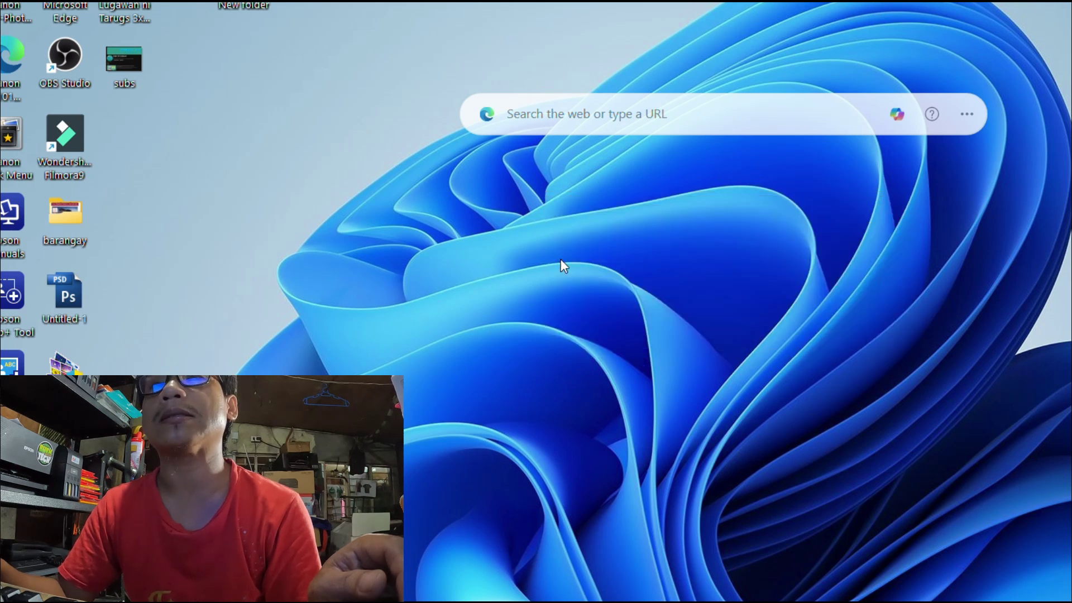
Step: Add one copy of _MG_4293.JPG from the stock photos folder for printing and proceed to the print layout
scroll(835, 307, "down", 5)
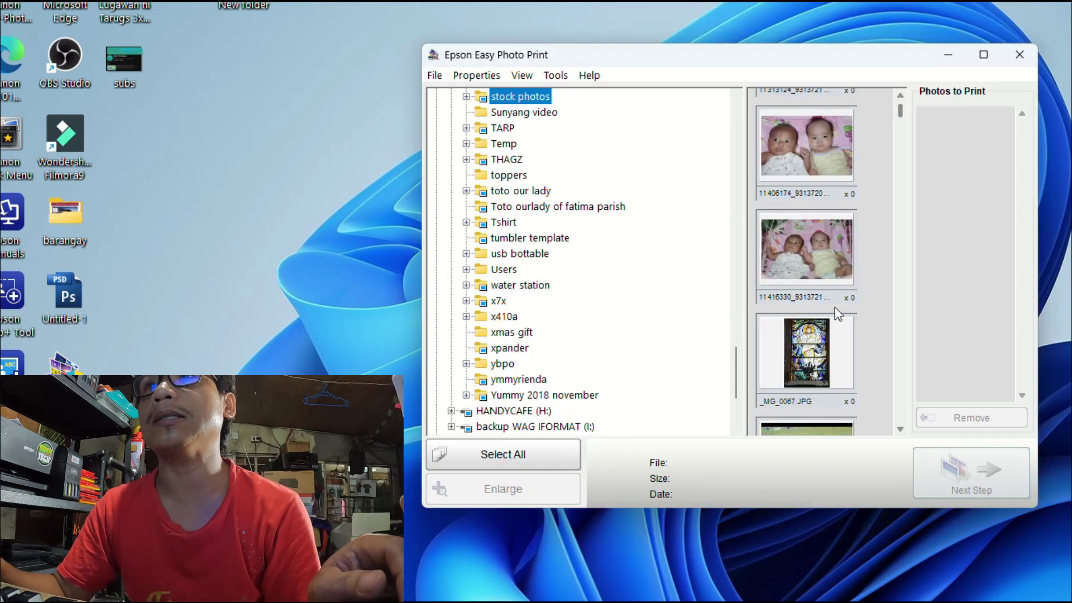
scroll(816, 322, "down", 4)
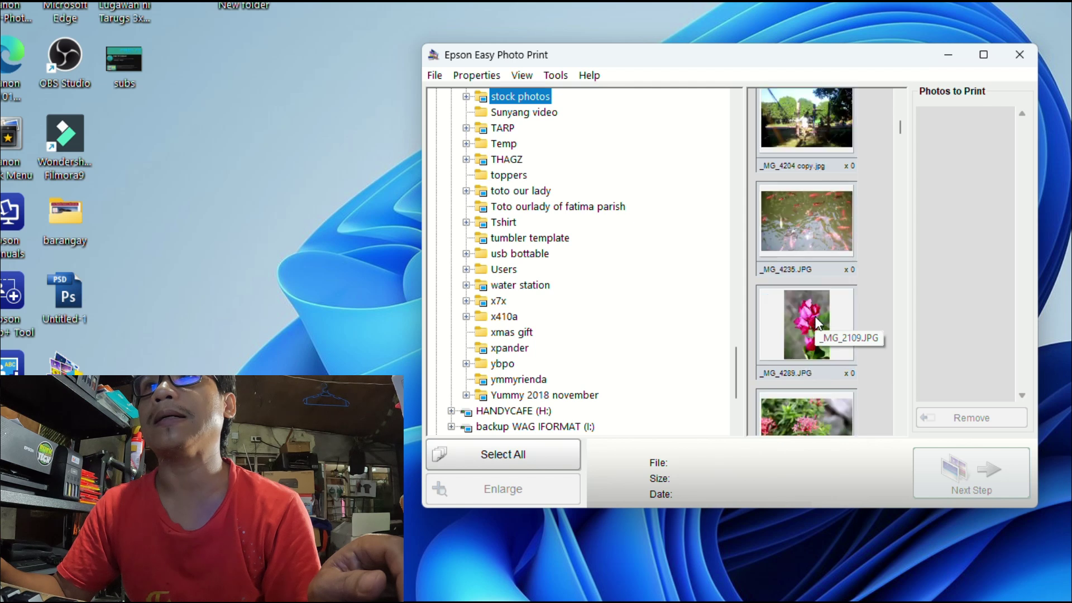
left_click(799, 242)
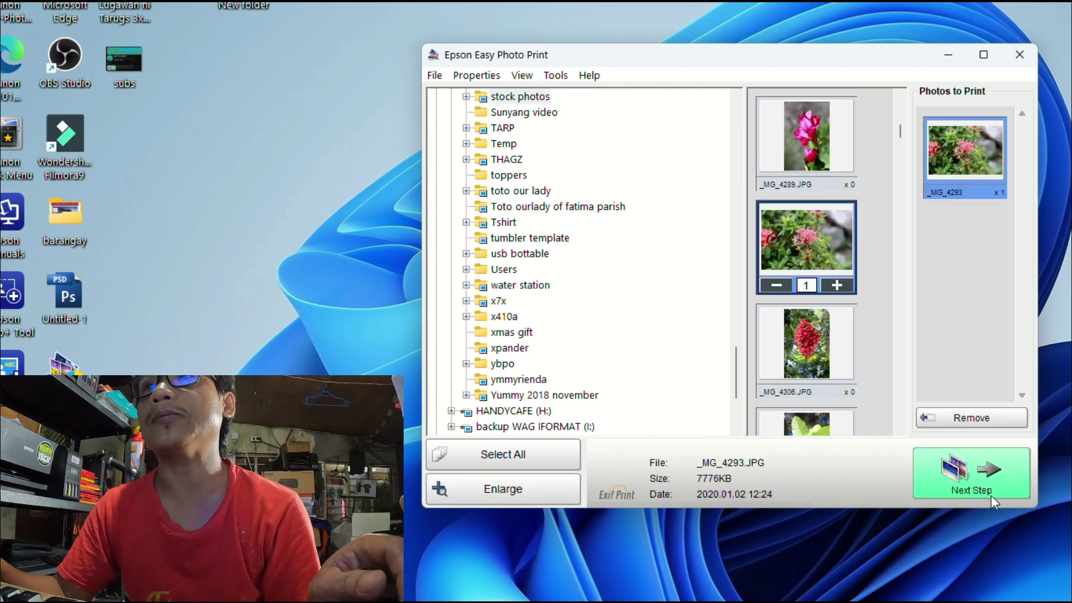
left_click(991, 494)
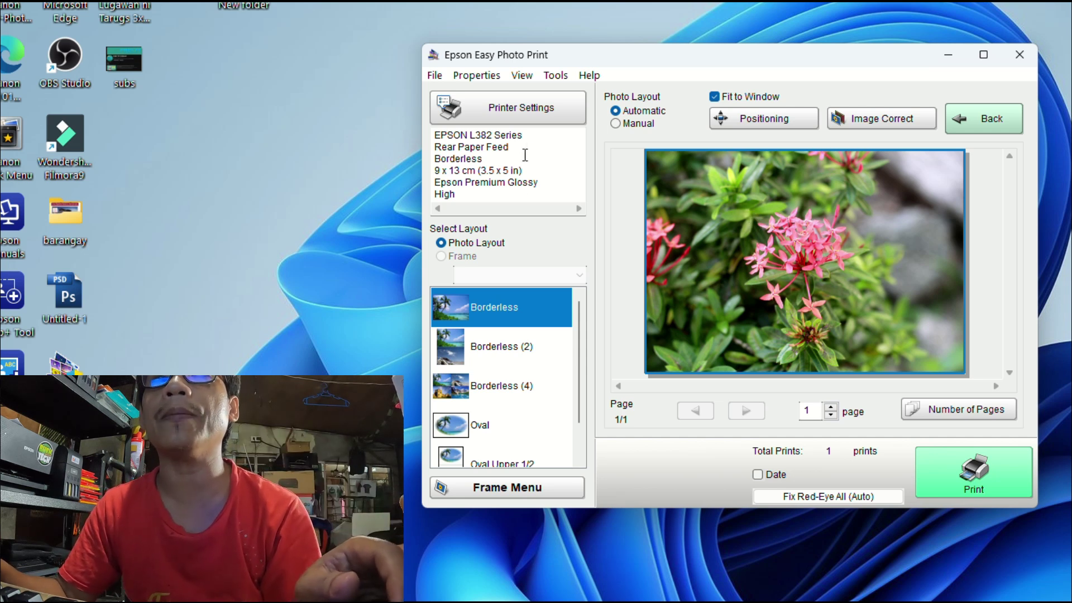
Step: Choose the 9 x 13 cm (3.5 x 5 in) paper size for the EPSON L382 Series and print the borderless photo
left_click(524, 113)
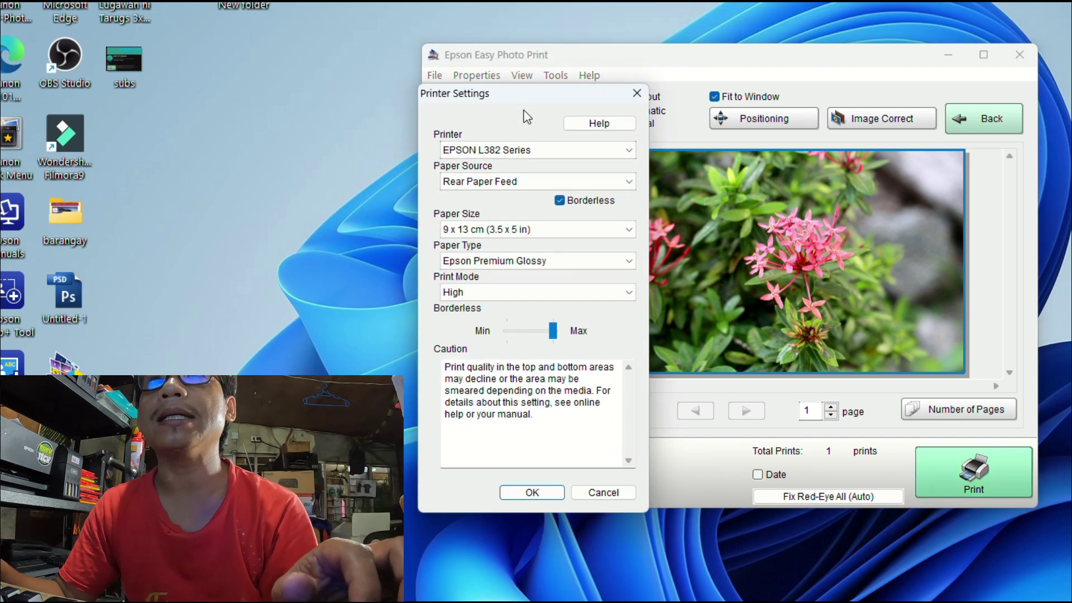
left_click(547, 229)
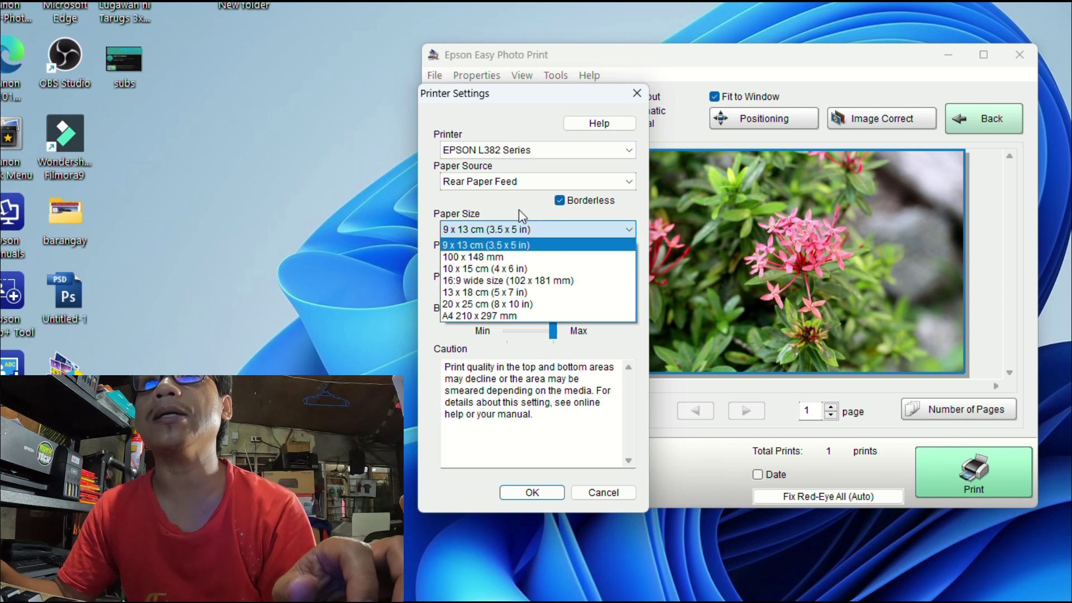
left_click(510, 247)
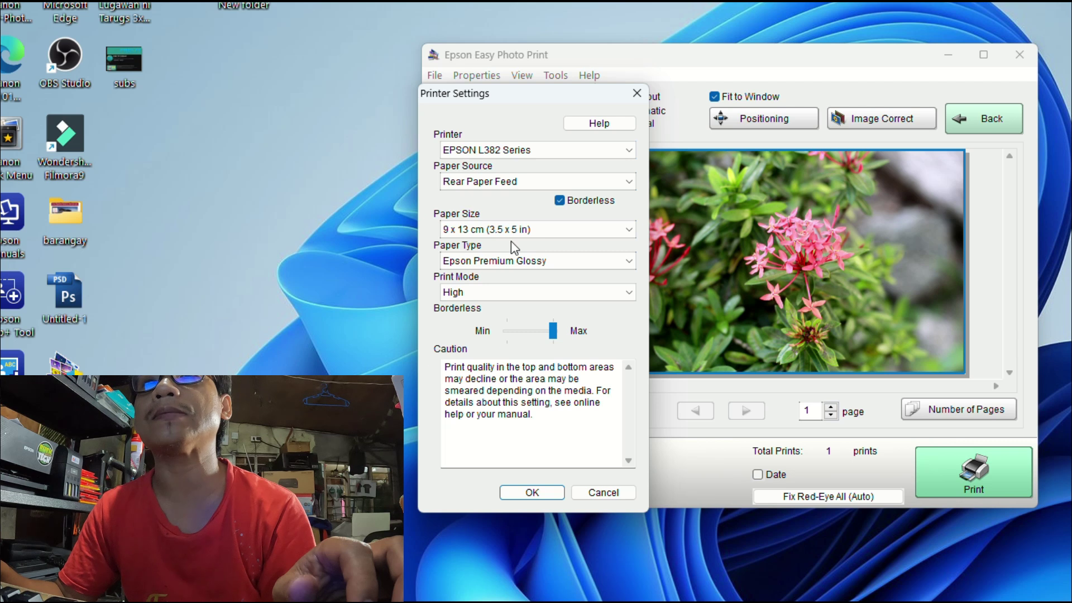
left_click(531, 493)
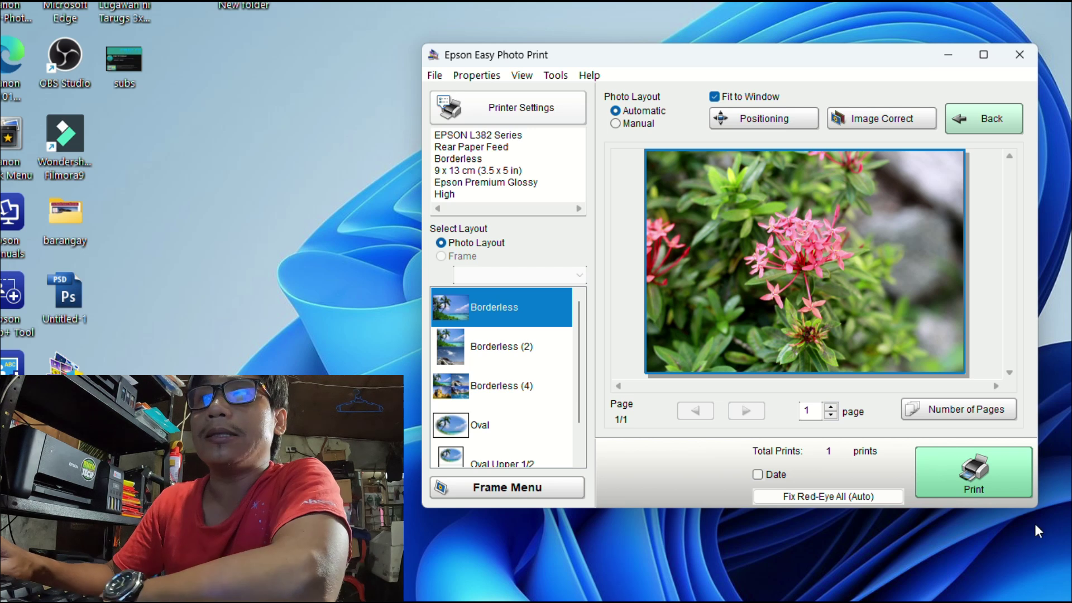
left_click(989, 484)
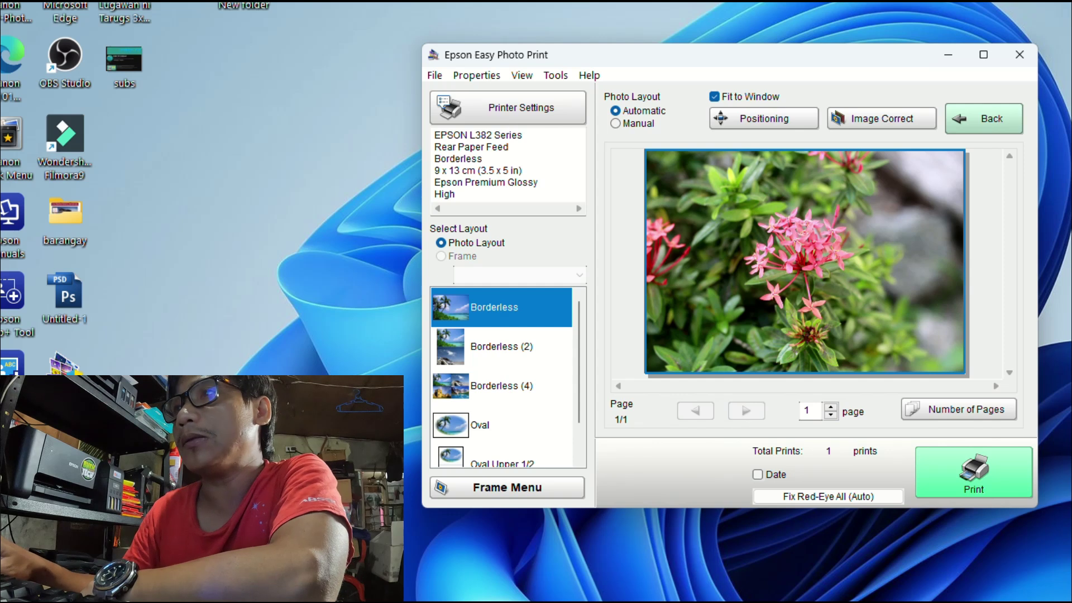
left_click_drag(858, 159, 821, 150)
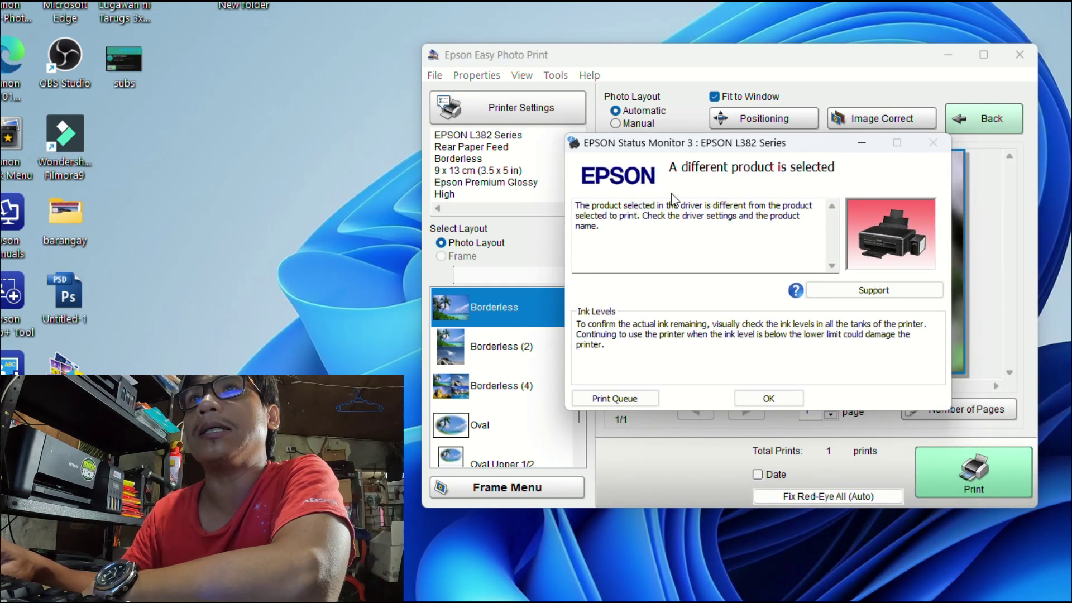